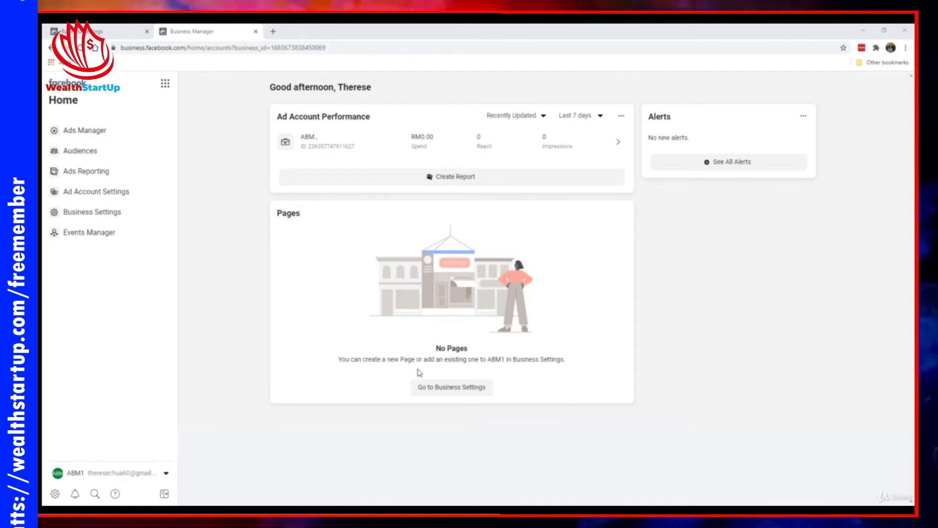
- Open Business Settings from the empty Pages card on the Business Manager home
{"action": "left_click", "coordinate": [440, 392]}
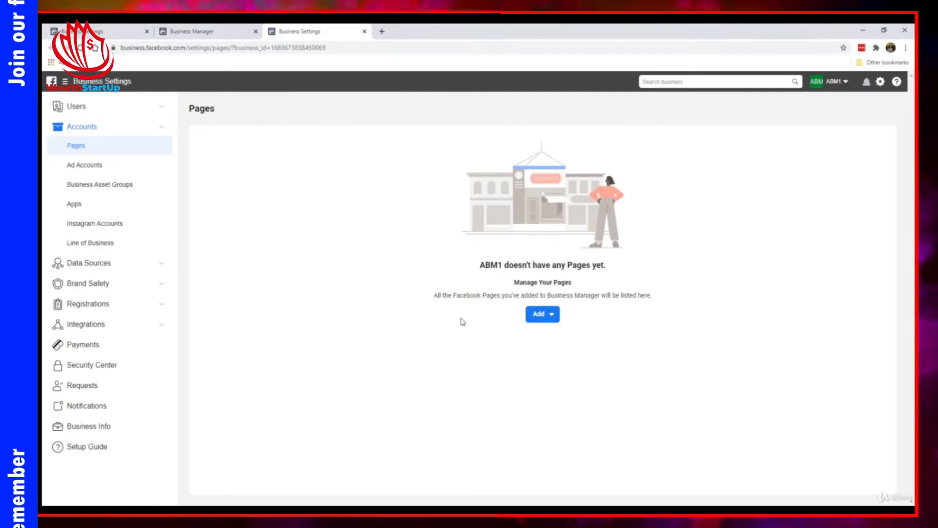
- Look up the existing 'Bee Em Vee' page under Add a Page, then close the dialog without adding it
{"action": "left_click", "coordinate": [539, 314]}
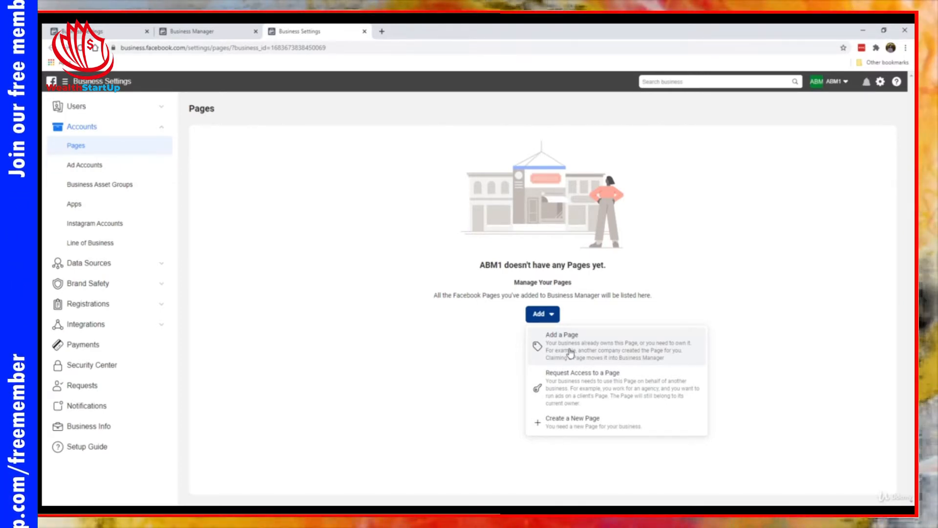
{"action": "left_click", "coordinate": [591, 361]}
{"action": "left_click", "coordinate": [436, 247]}
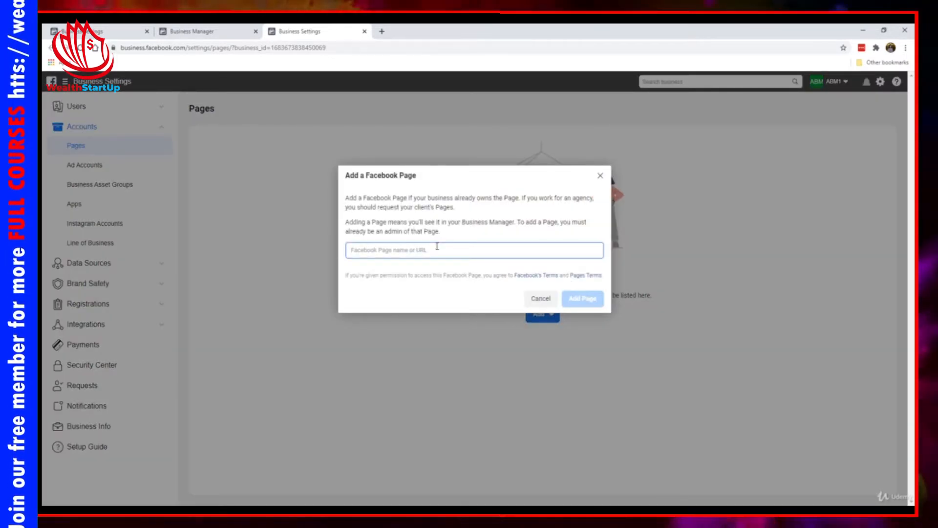
{"action": "type", "text": "bee e"}
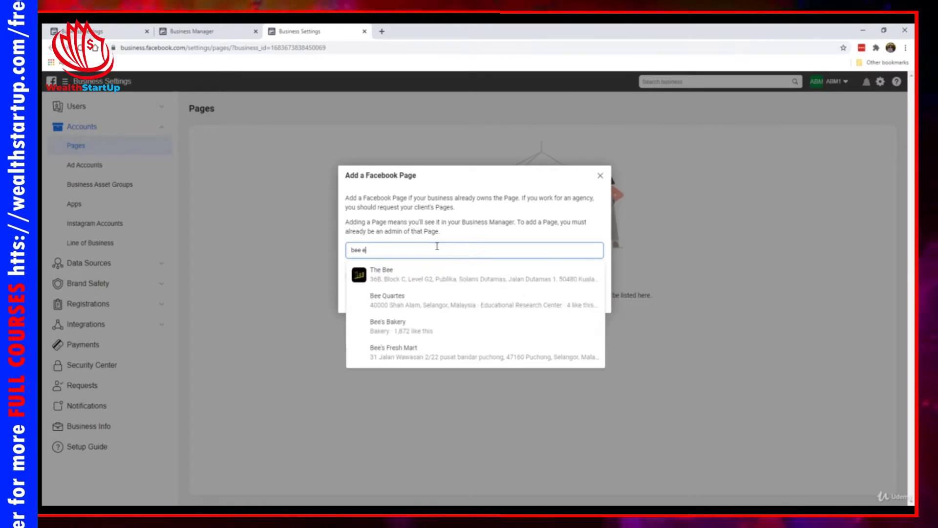
{"action": "type", "text": "m vee"}
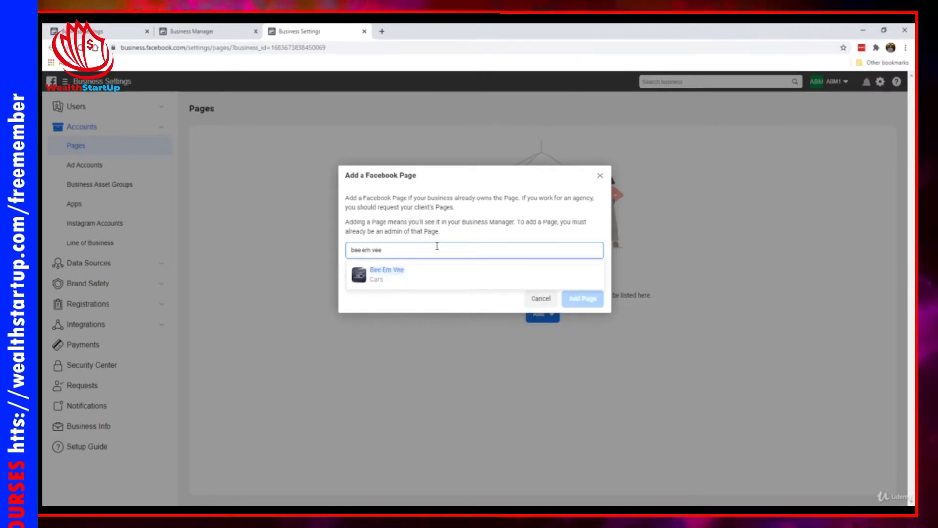
{"action": "left_click", "coordinate": [440, 276]}
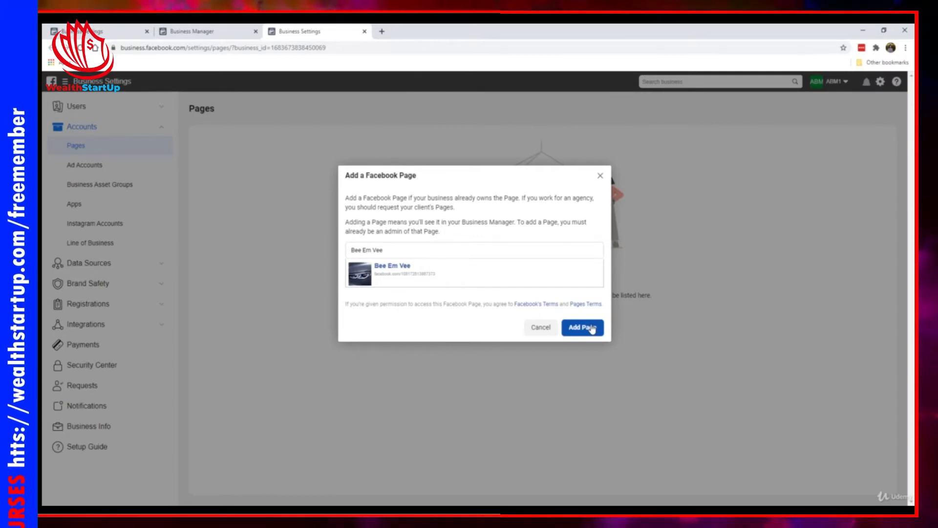
{"action": "left_click", "coordinate": [602, 177]}
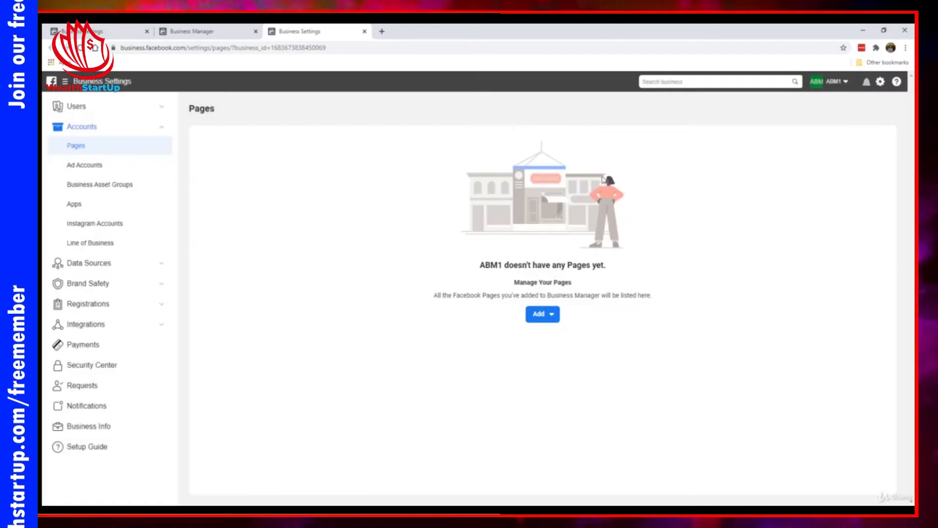
- Start a new Page, try the Local Business or Place form, cancel it, and choose Create a New Page again
{"action": "left_click", "coordinate": [541, 318]}
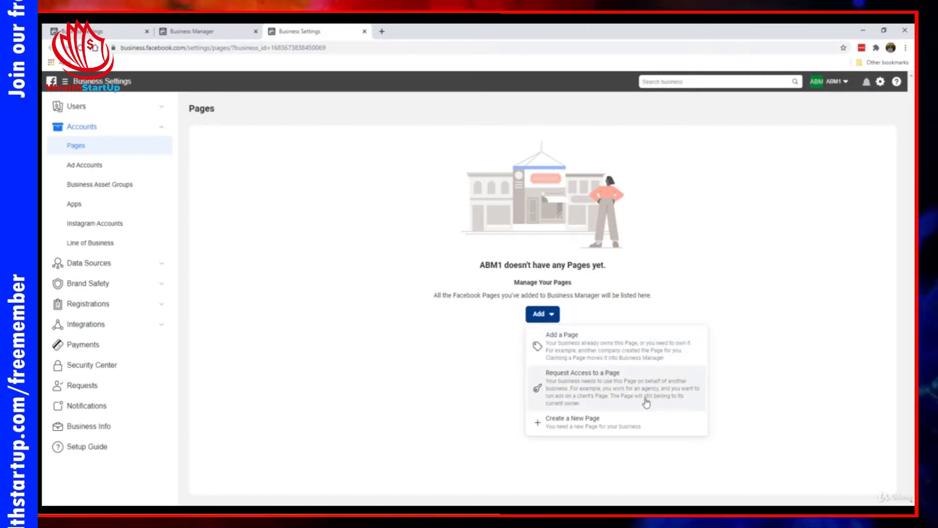
{"action": "left_click", "coordinate": [566, 427]}
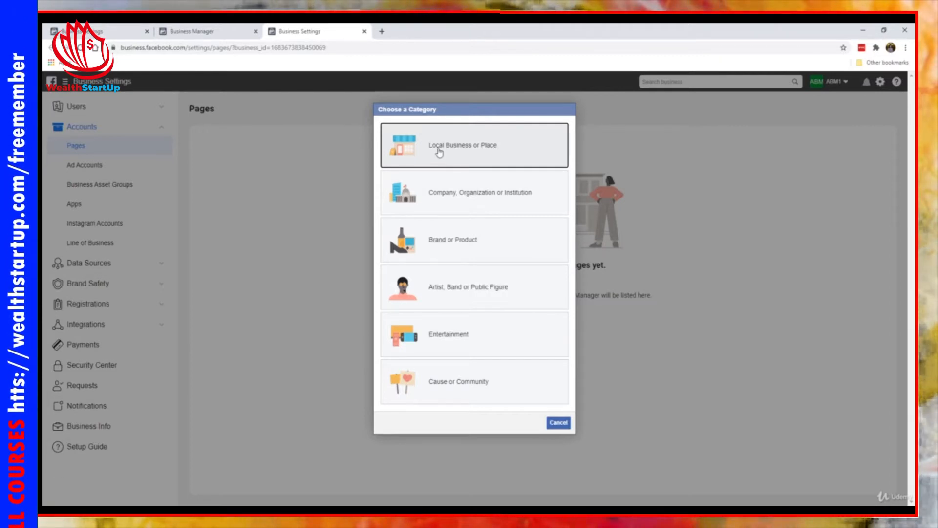
{"action": "left_click", "coordinate": [531, 198]}
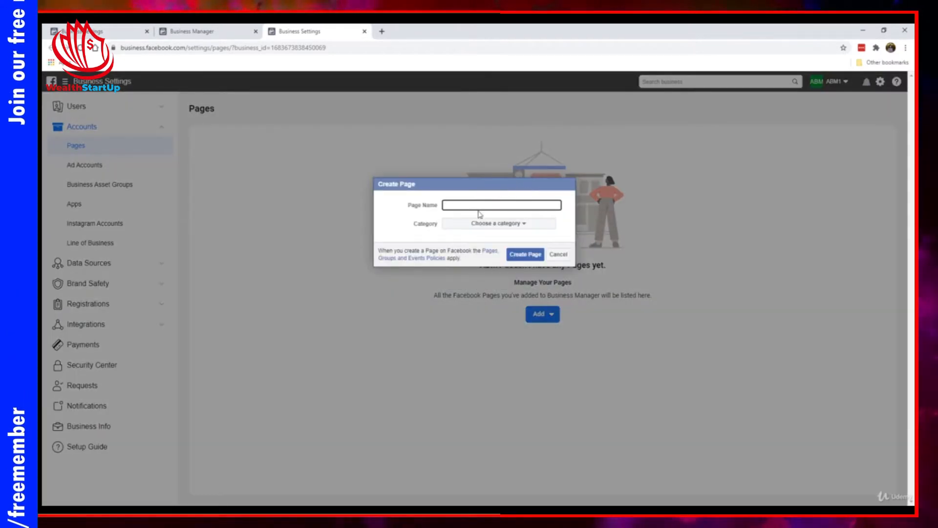
{"action": "left_click", "coordinate": [558, 254]}
{"action": "left_click", "coordinate": [543, 314]}
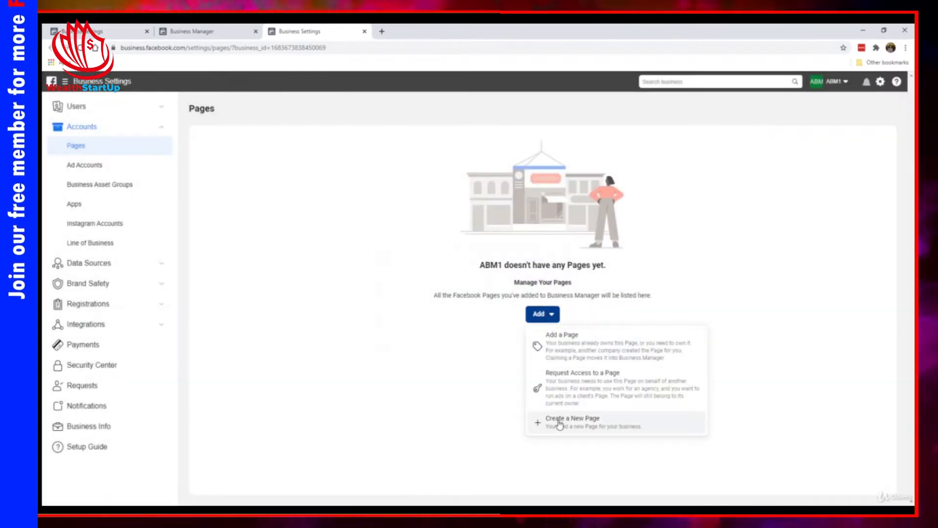
{"action": "left_click", "coordinate": [561, 422]}
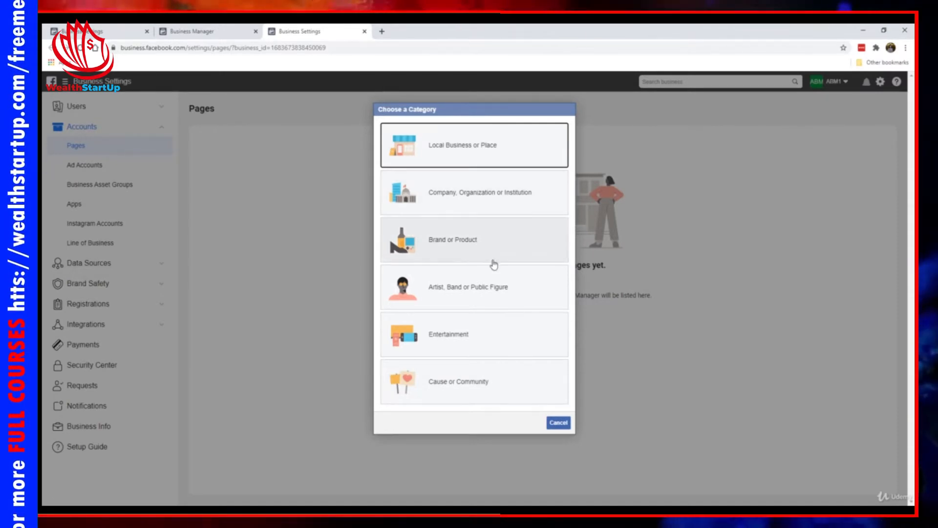
- Create the Brand or Product page 'BMW Motorworks' in the Cars category and view it
{"action": "left_click", "coordinate": [454, 230]}
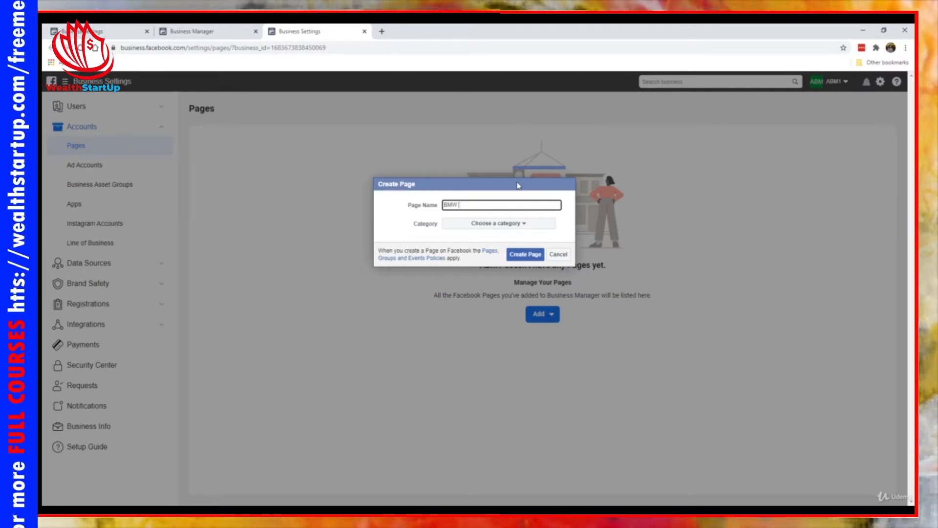
{"action": "type", "text": "Motorworks"}
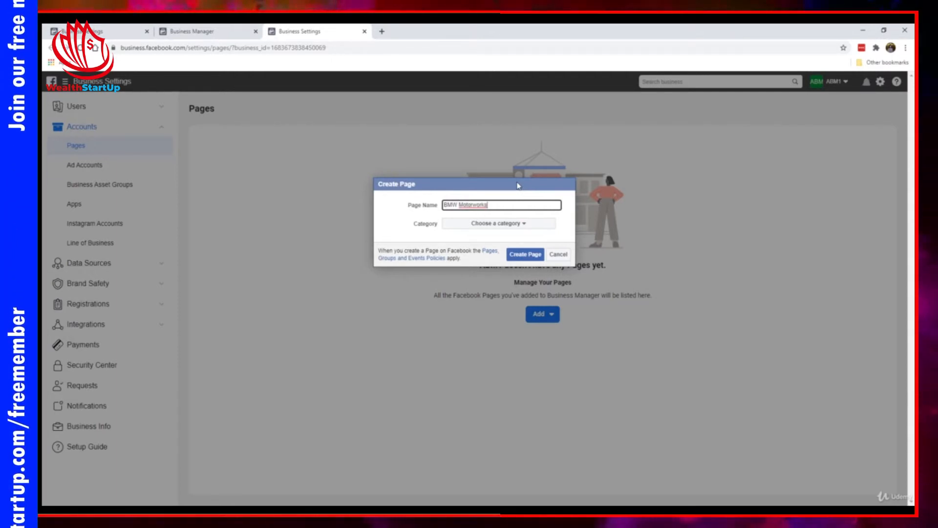
{"action": "left_click", "coordinate": [466, 230]}
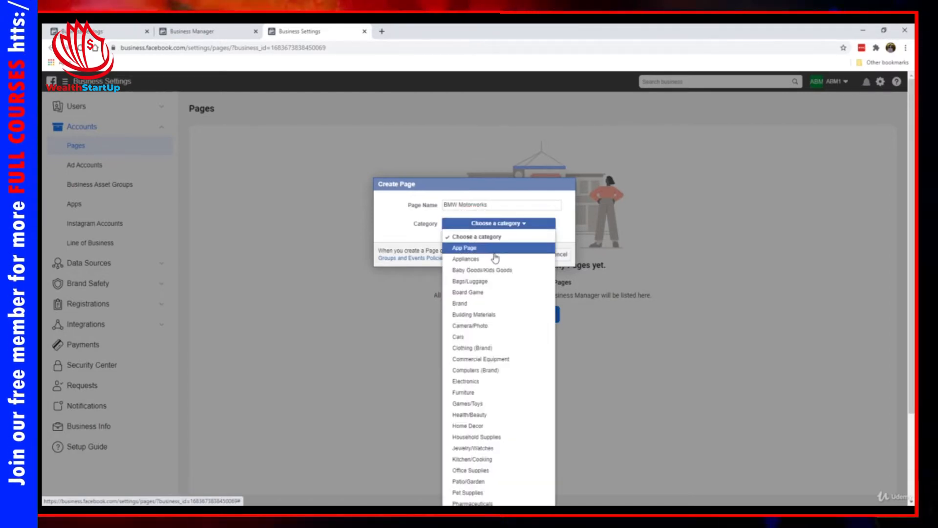
{"action": "scroll", "coordinate": [491, 327], "scroll_direction": "down", "scroll_amount": 1}
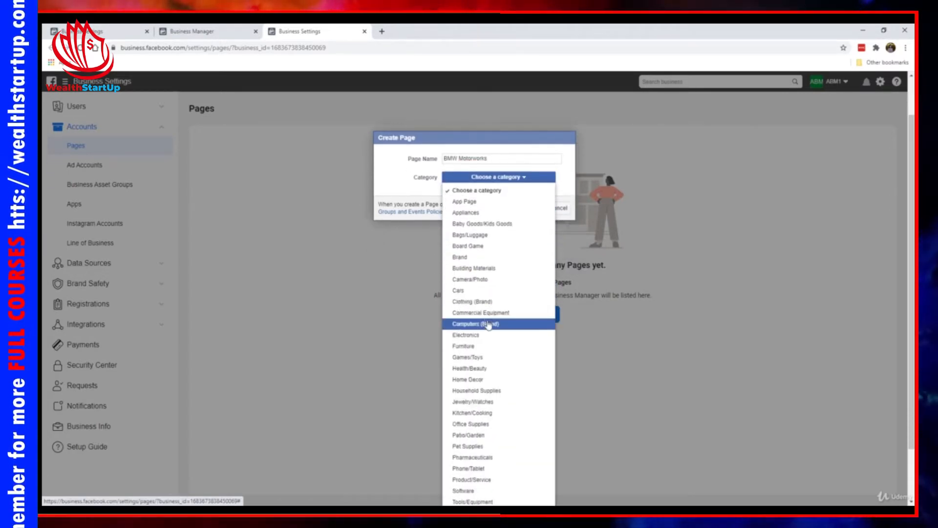
{"action": "scroll", "coordinate": [486, 220], "scroll_direction": "down", "scroll_amount": 2}
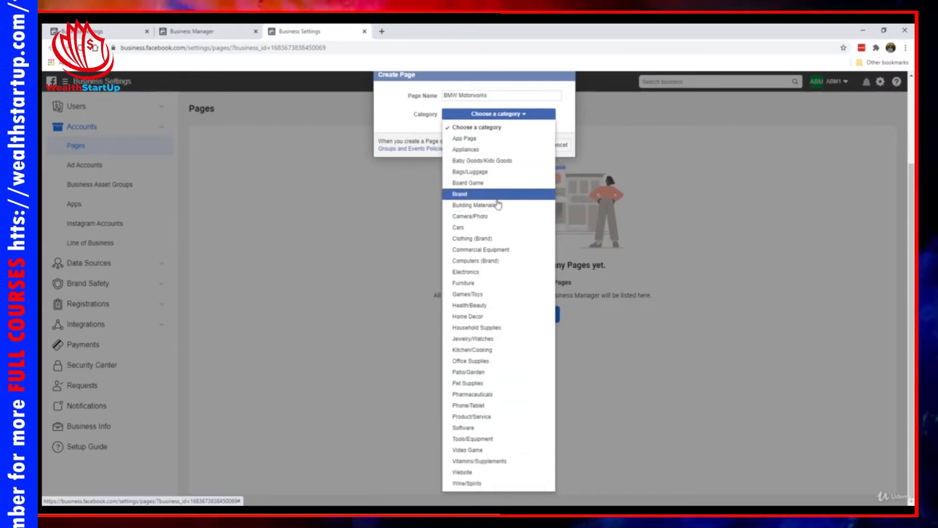
{"action": "left_click", "coordinate": [507, 227]}
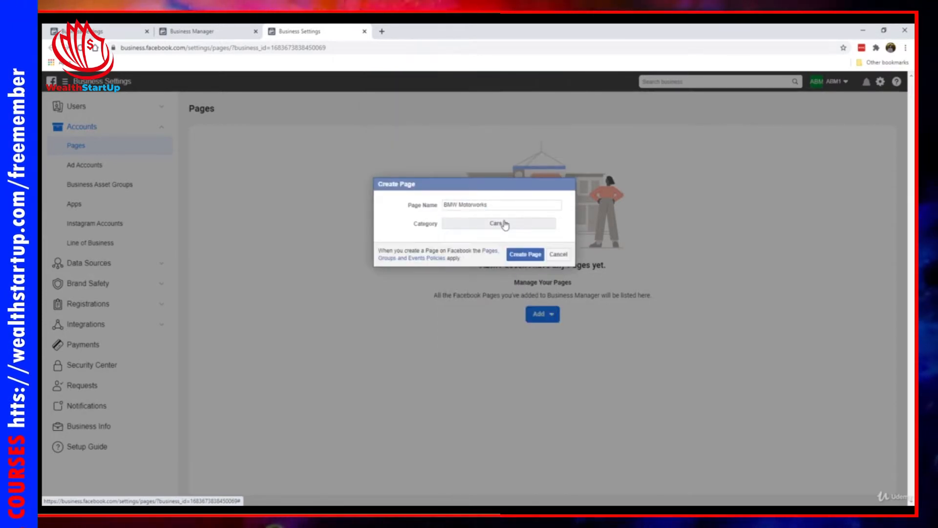
{"action": "left_click", "coordinate": [523, 255]}
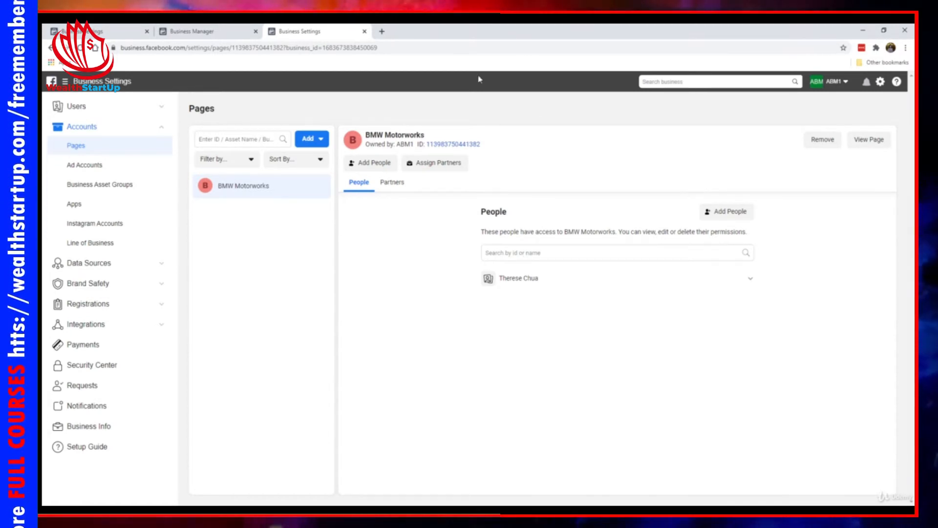
{"action": "left_click", "coordinate": [867, 141]}
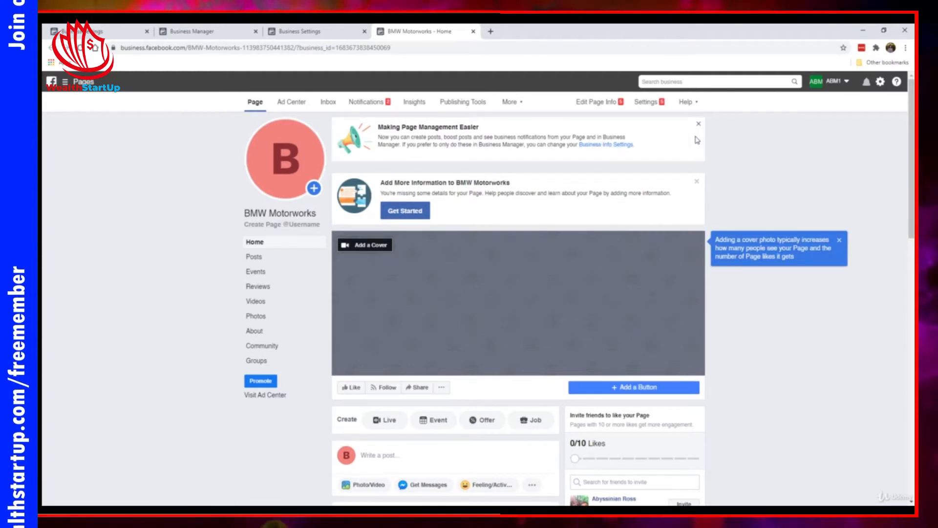
- Dismiss the page management notice, the add-more-information prompt and the cover-photo tip
{"action": "mouse_move", "coordinate": [305, 152]}
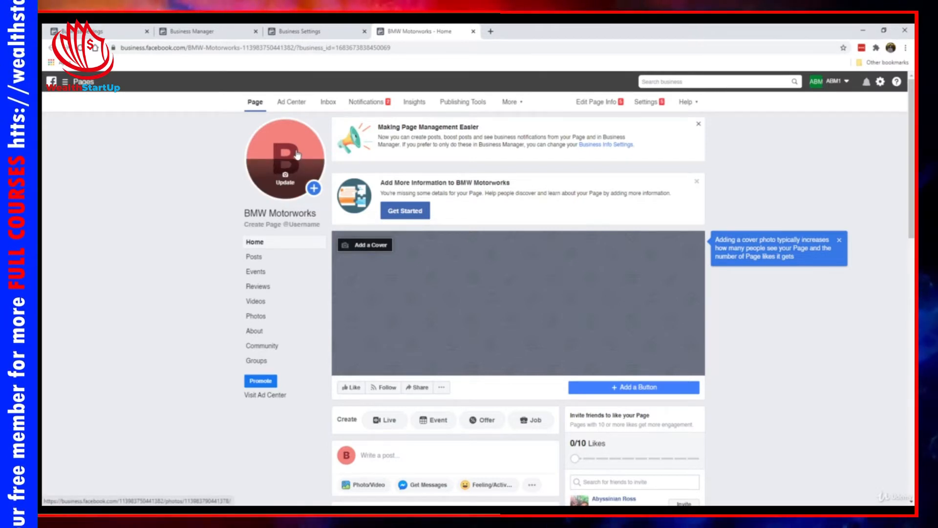
{"action": "left_click", "coordinate": [700, 125]}
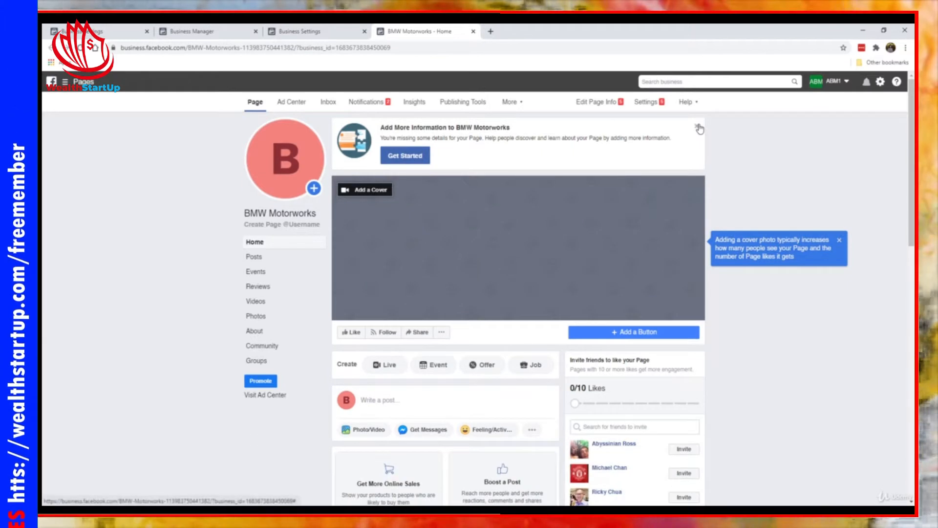
{"action": "left_click", "coordinate": [698, 126]}
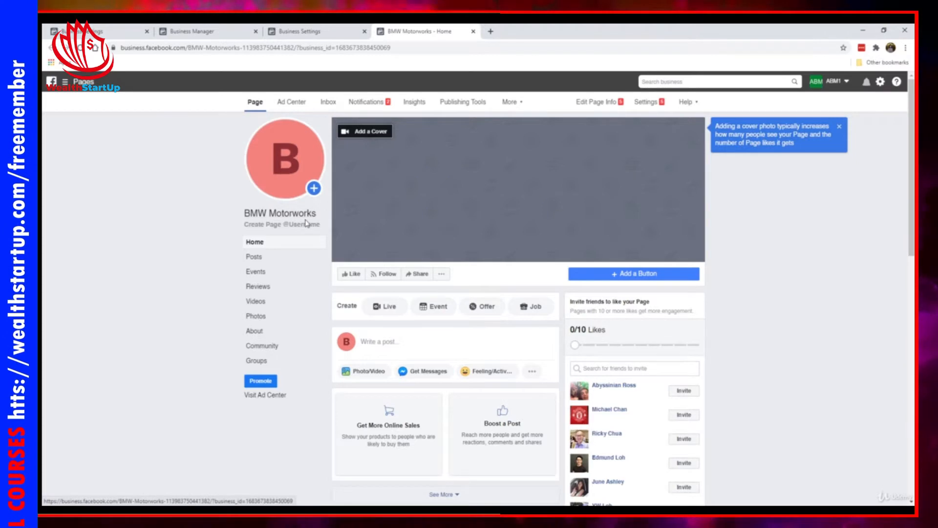
{"action": "scroll", "coordinate": [557, 236], "scroll_direction": "down", "scroll_amount": 3}
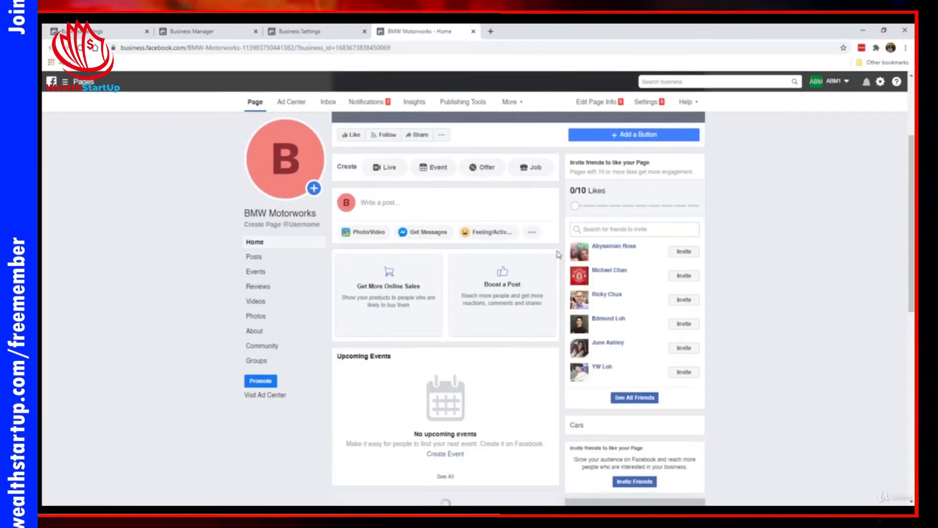
{"action": "scroll", "coordinate": [528, 286], "scroll_direction": "down", "scroll_amount": 2}
{"action": "scroll", "coordinate": [502, 276], "scroll_direction": "up", "scroll_amount": 5}
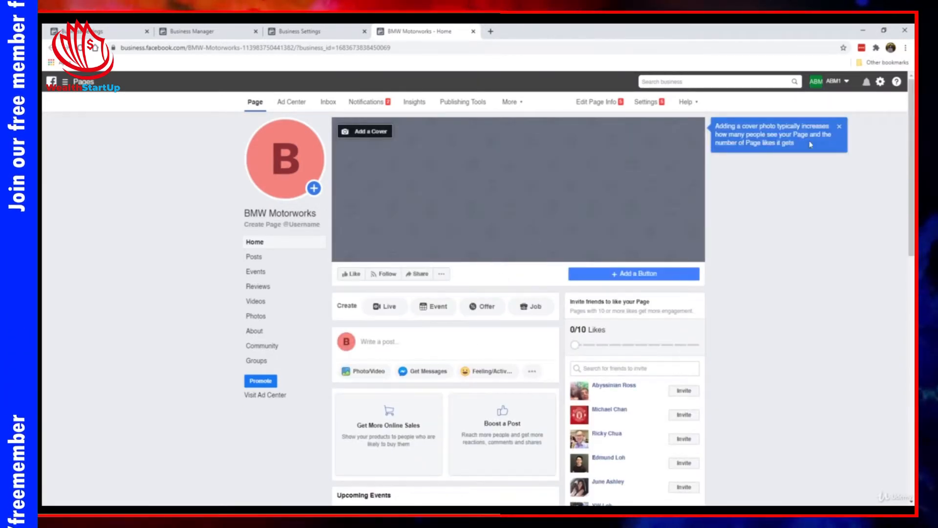
{"action": "left_click", "coordinate": [839, 127]}
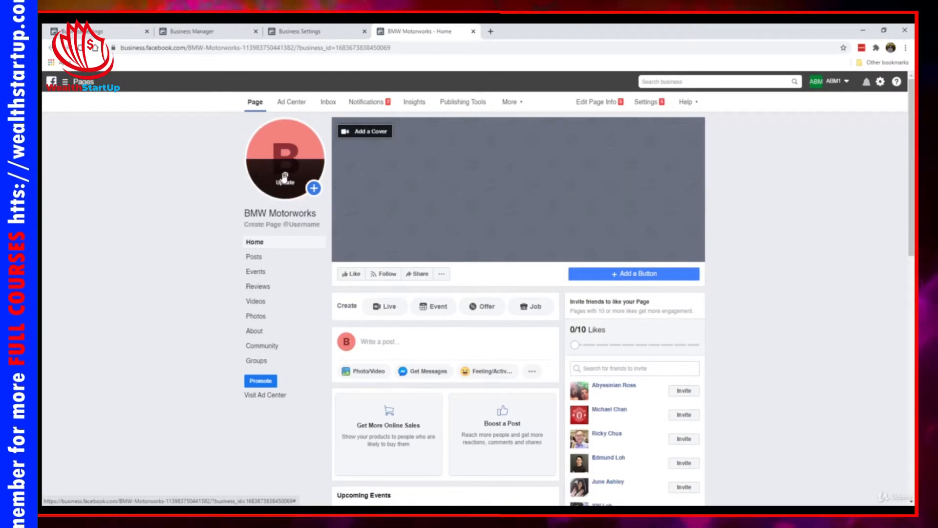
- Check the profile picture update options, close them, and start a new browser tab
{"action": "left_click", "coordinate": [285, 178]}
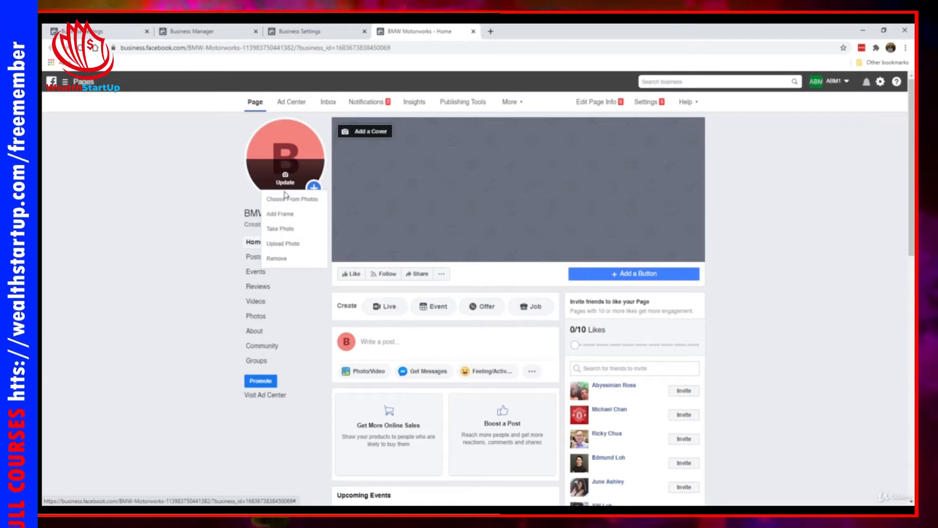
{"action": "left_click", "coordinate": [154, 187]}
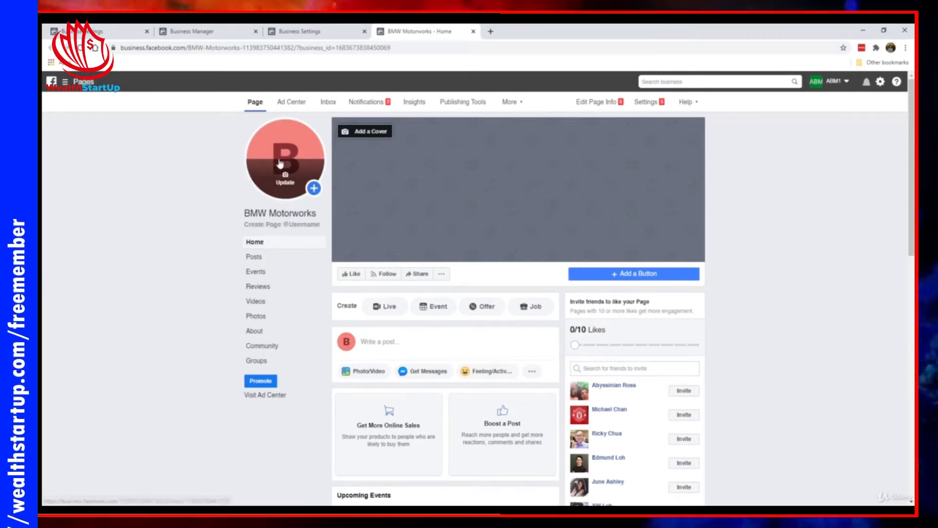
{"action": "left_click", "coordinate": [491, 32]}
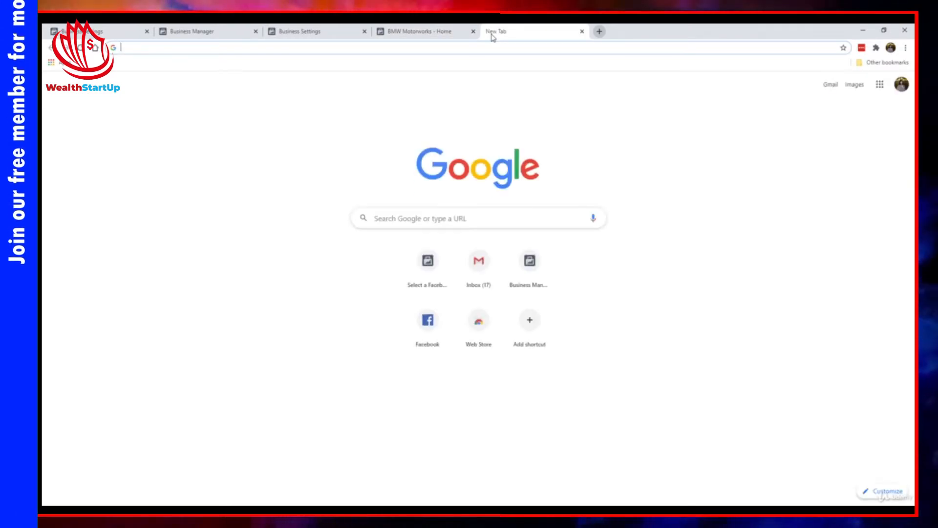
- Search Google Images for 'bmw' and preview the G28 BMW 3 Series Li photo
{"action": "type", "text": "bmw"}
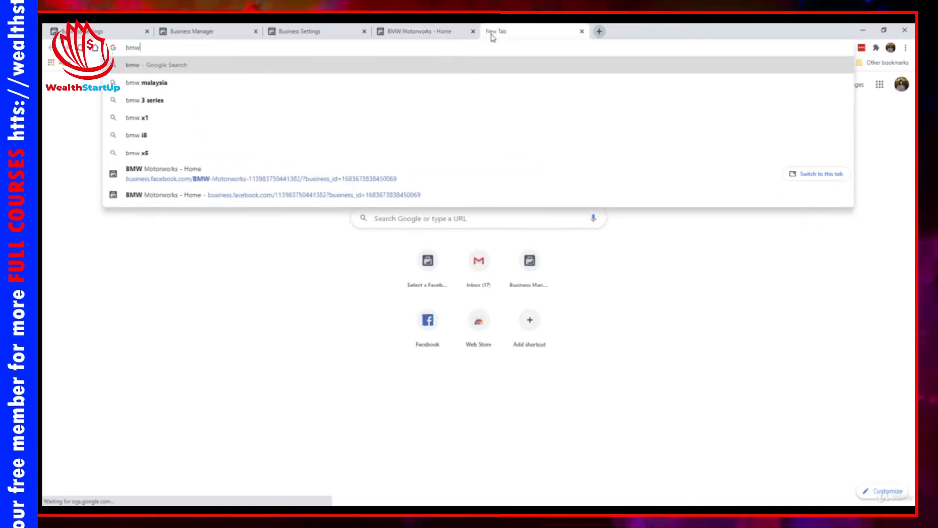
{"action": "key", "text": "Return"}
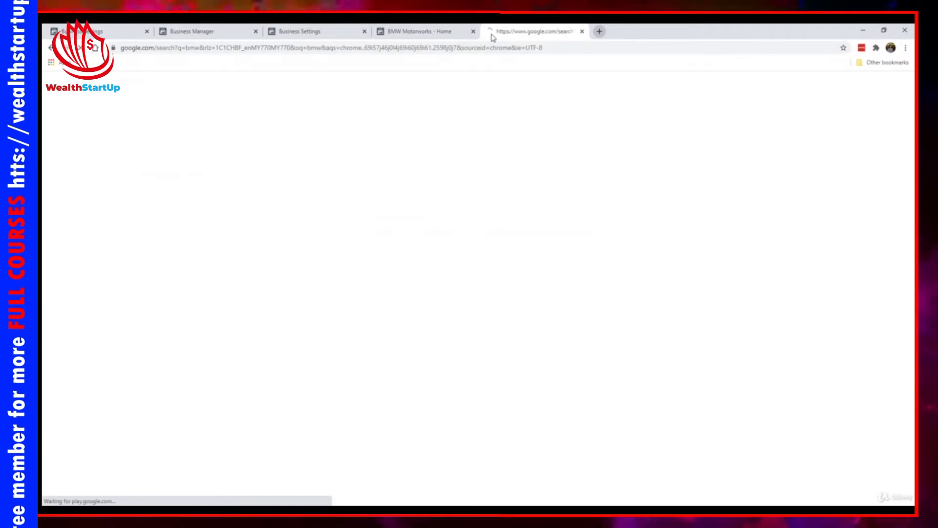
{"action": "left_click", "coordinate": [178, 120]}
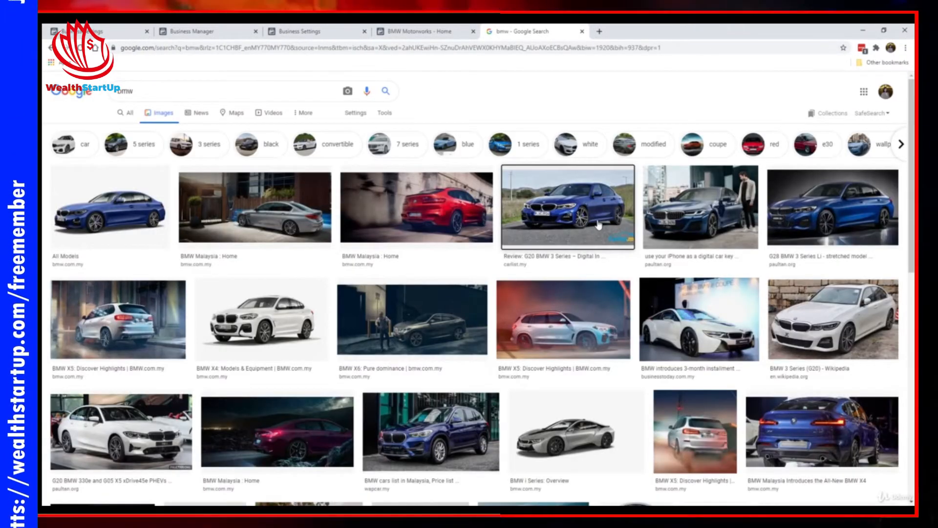
{"action": "left_click", "coordinate": [592, 225]}
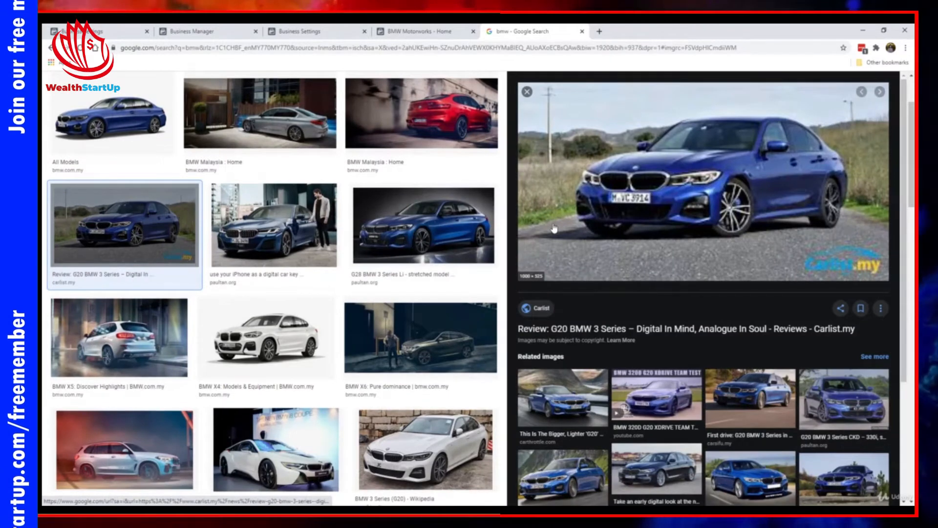
{"action": "left_click", "coordinate": [435, 229]}
- Save the photo as G28-BMW-3-Series-Li-for-China-3-630x330 on the Desktop and return to Facebook
{"action": "right_click", "coordinate": [707, 186]}
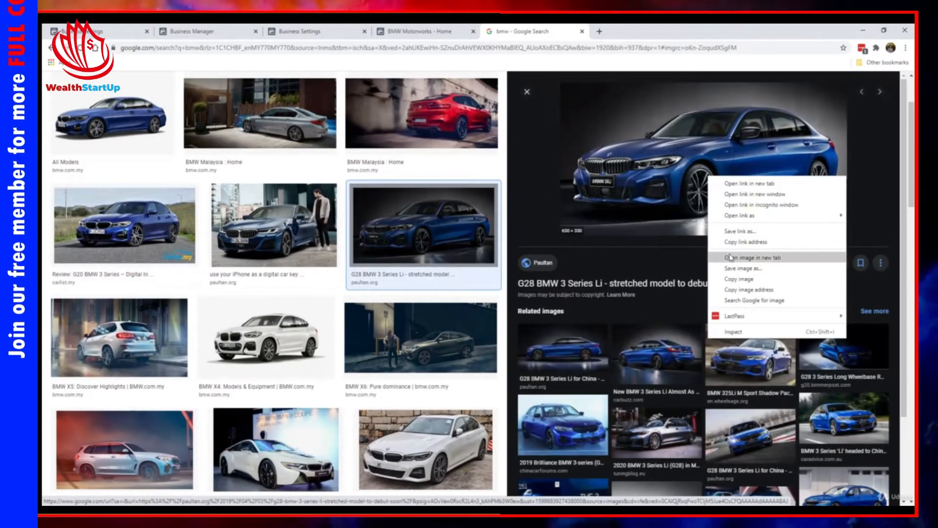
{"action": "left_click", "coordinate": [743, 264]}
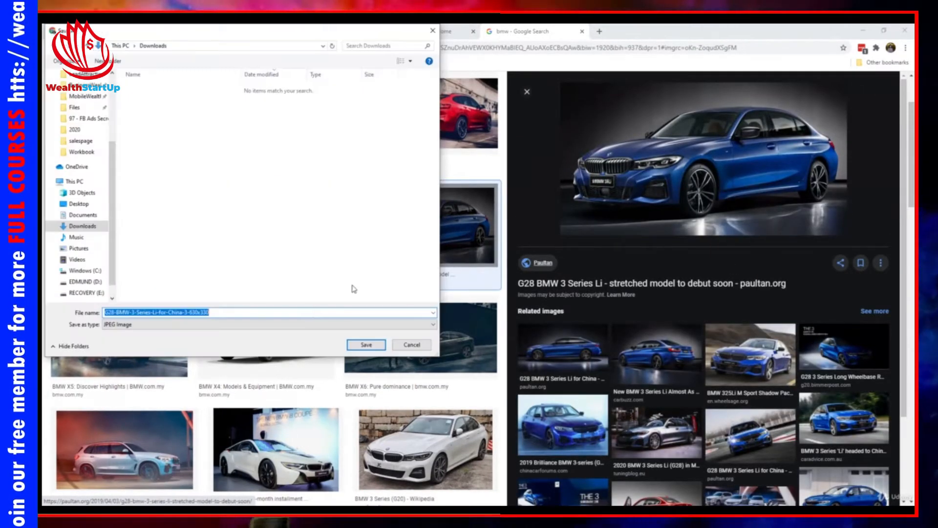
{"action": "left_click", "coordinate": [352, 277]}
{"action": "key", "text": "BackSpace"}
{"action": "key", "text": "BackSpace"}
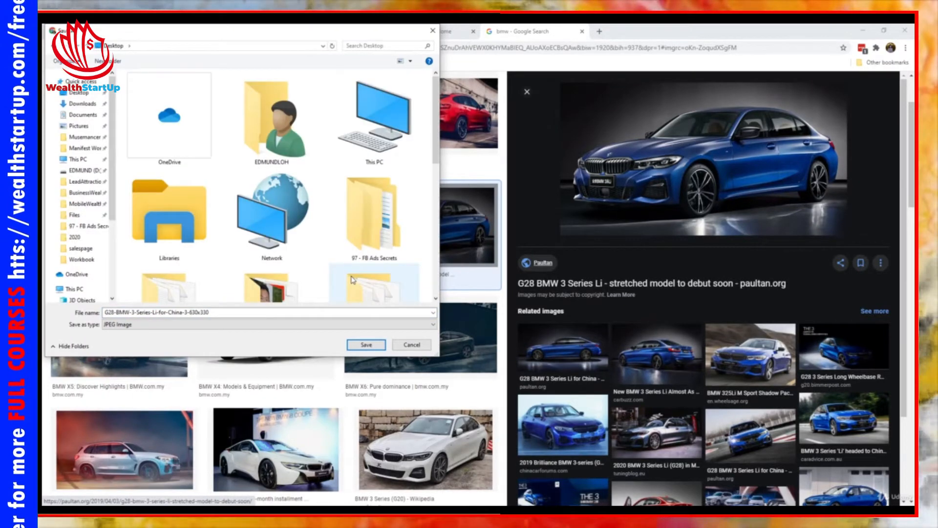
{"action": "left_click", "coordinate": [366, 344]}
{"action": "left_click", "coordinate": [423, 32]}
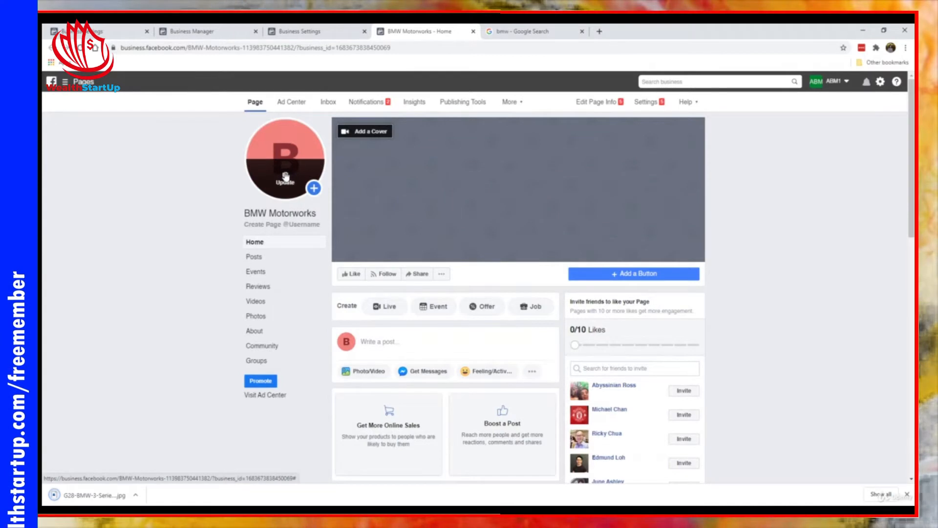
- Upload the saved G28 BMW jpg as the profile picture, repositioned and zoomed in the crop
{"action": "left_click", "coordinate": [286, 177]}
{"action": "left_click", "coordinate": [290, 244]}
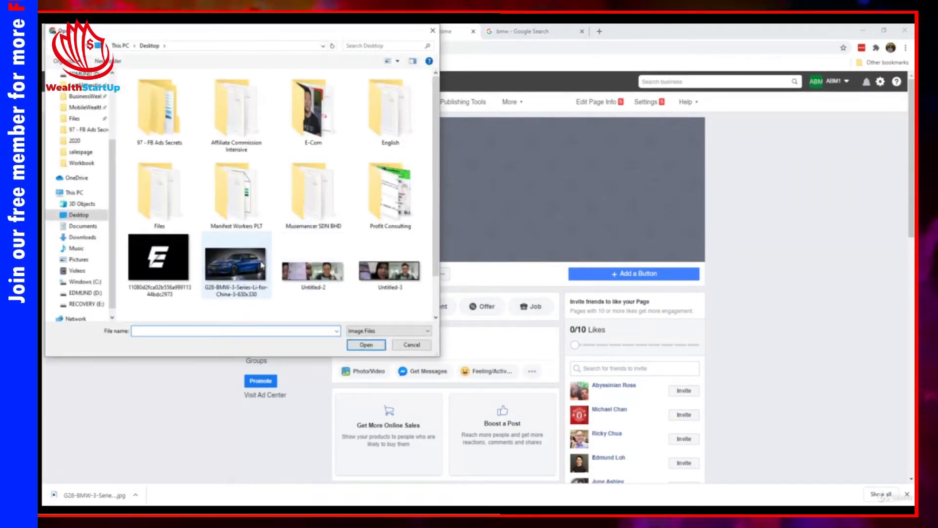
{"action": "double_click", "coordinate": [262, 265]}
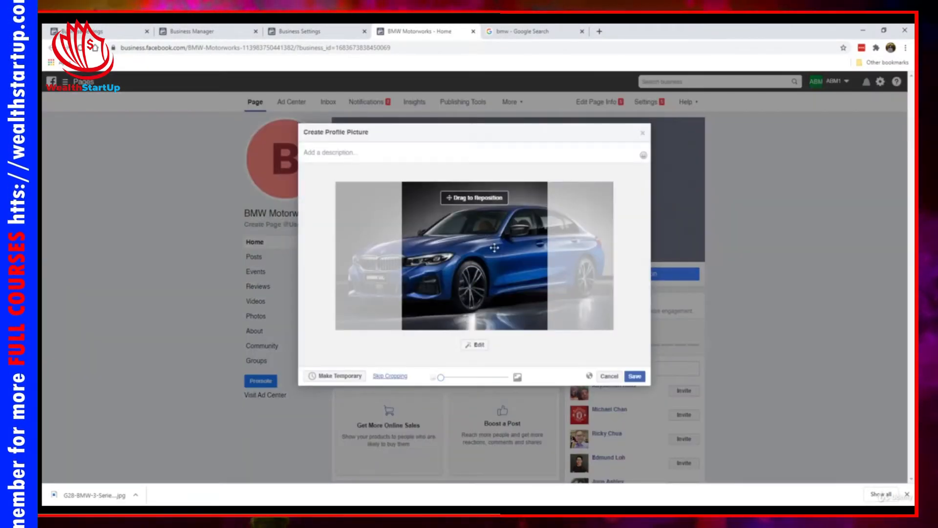
{"action": "left_click_drag", "start_coordinate": [495, 248], "coordinate": [546, 278]}
{"action": "mouse_move", "coordinate": [442, 377]}
{"action": "left_mouse_down"}
{"action": "mouse_move", "coordinate": [494, 377]}
{"action": "mouse_move", "coordinate": [441, 377]}
{"action": "left_mouse_up"}
{"action": "left_click_drag", "start_coordinate": [492, 288], "coordinate": [496, 289]}
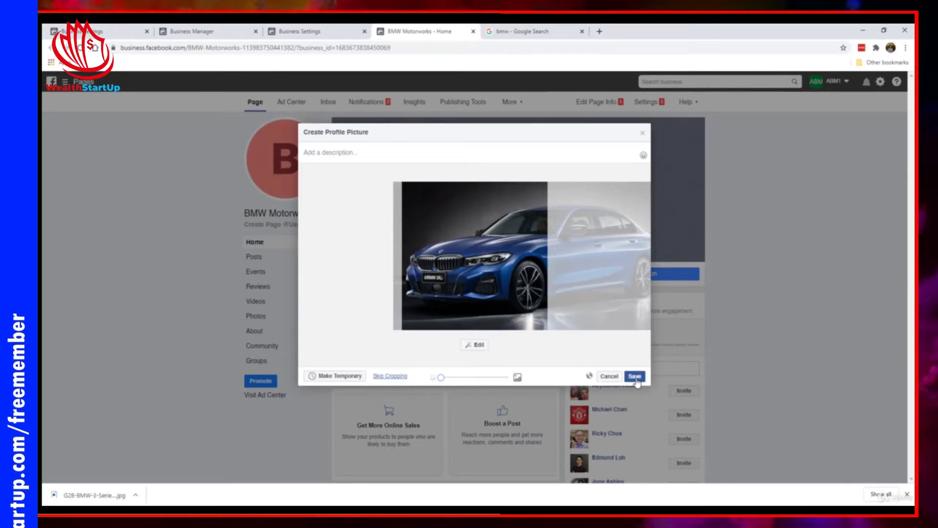
{"action": "left_click", "coordinate": [635, 377]}
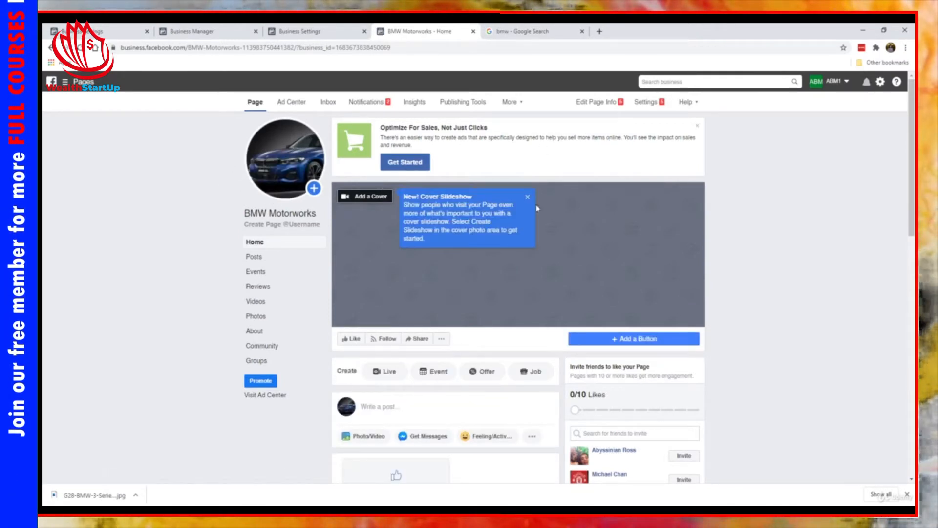
- Close the slideshow tip and browse related bmw images to the side-view G28 3 Series Li photo
{"action": "left_click", "coordinate": [528, 197]}
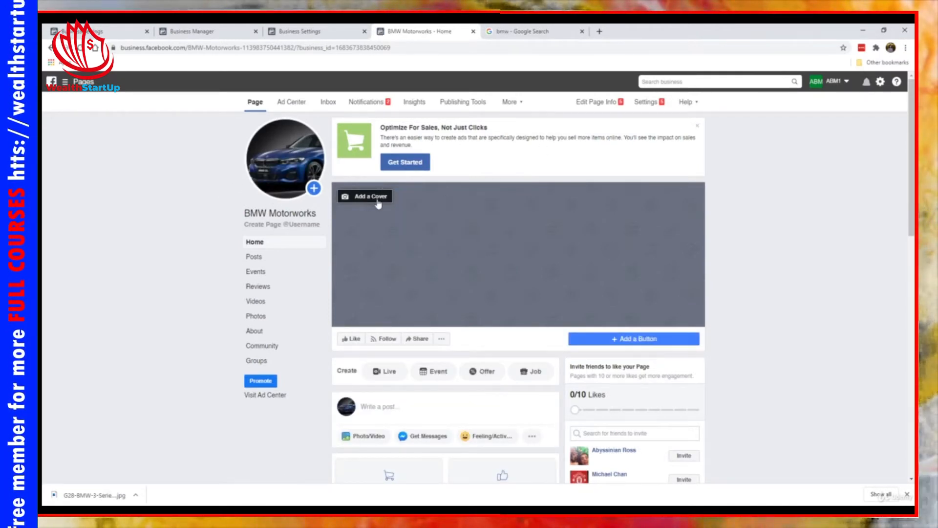
{"action": "left_click", "coordinate": [523, 31]}
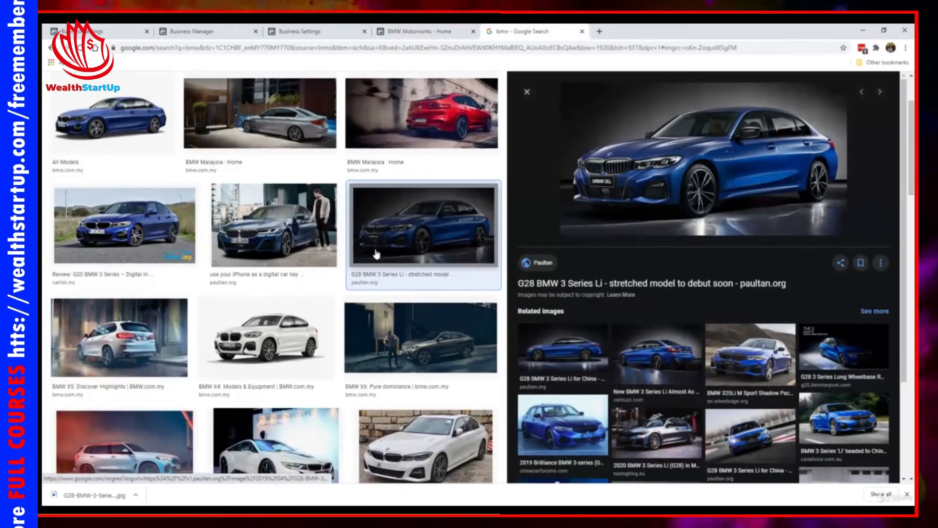
{"action": "scroll", "coordinate": [261, 326], "scroll_direction": "down", "scroll_amount": 3}
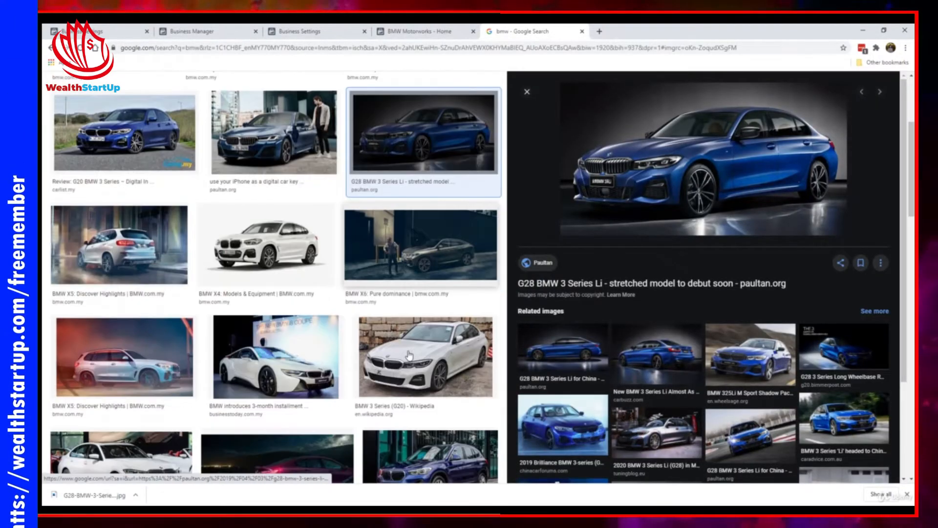
{"action": "left_click", "coordinate": [741, 367]}
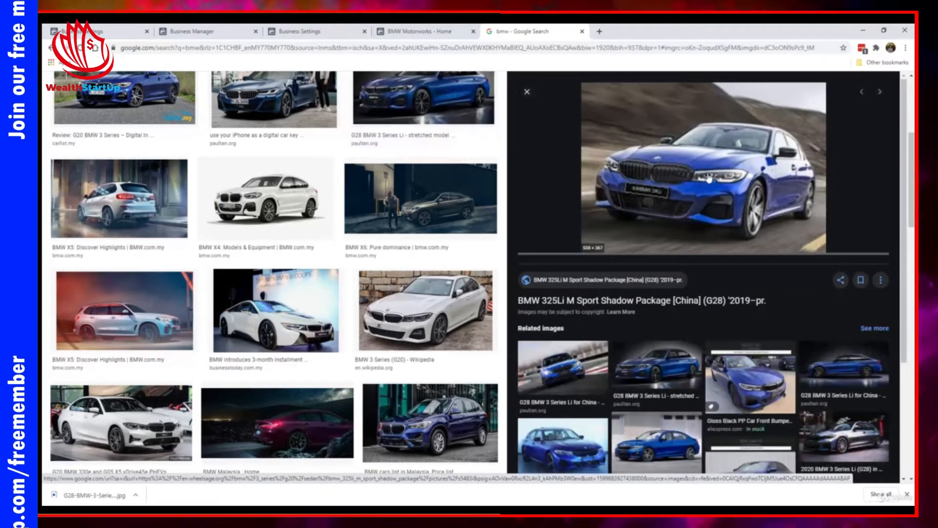
{"action": "left_click", "coordinate": [667, 366]}
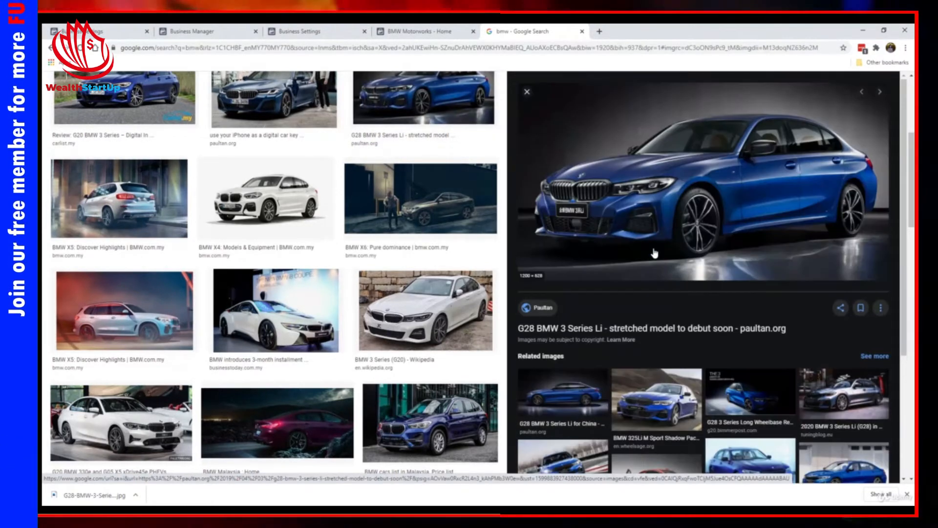
{"action": "left_click", "coordinate": [567, 405]}
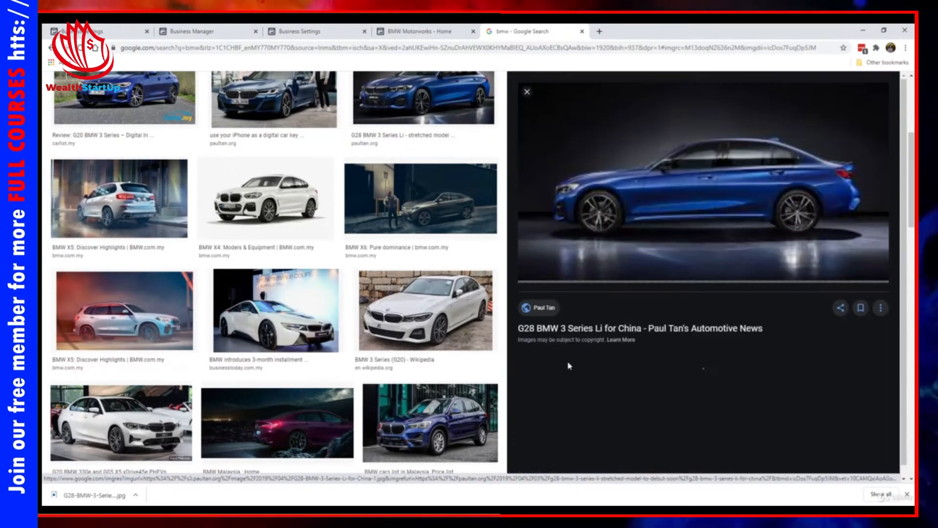
- Save the side-view G28 image and return to the BMW Motorworks page
{"action": "right_click", "coordinate": [627, 204]}
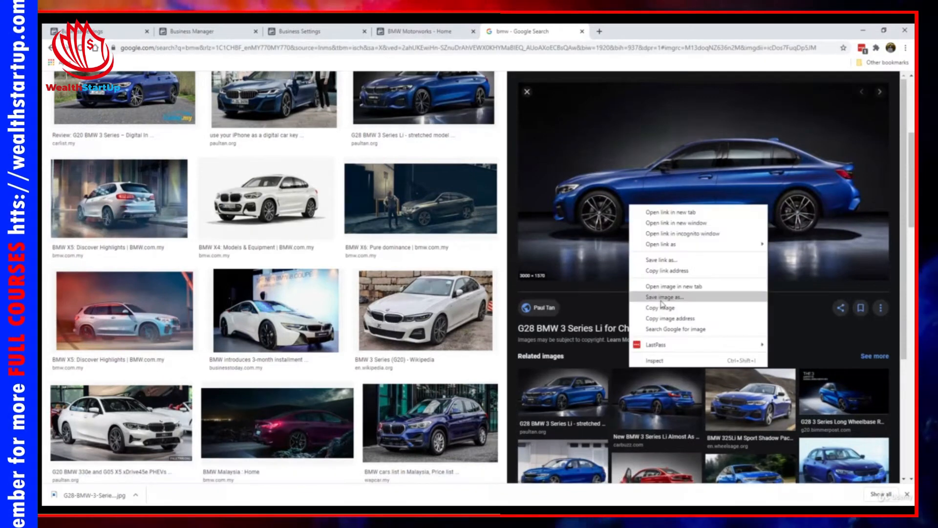
{"action": "left_click", "coordinate": [664, 298]}
{"action": "left_click", "coordinate": [369, 348]}
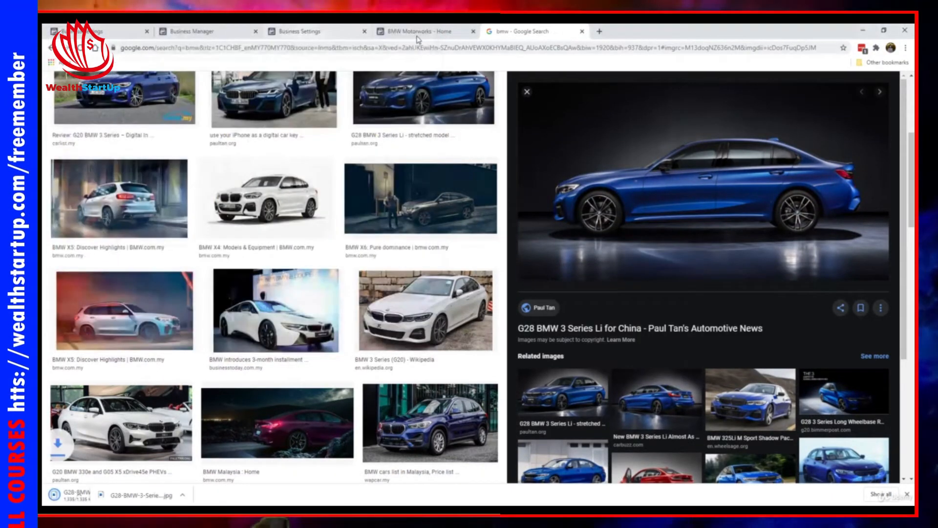
{"action": "left_click", "coordinate": [419, 33]}
{"action": "left_click", "coordinate": [377, 197]}
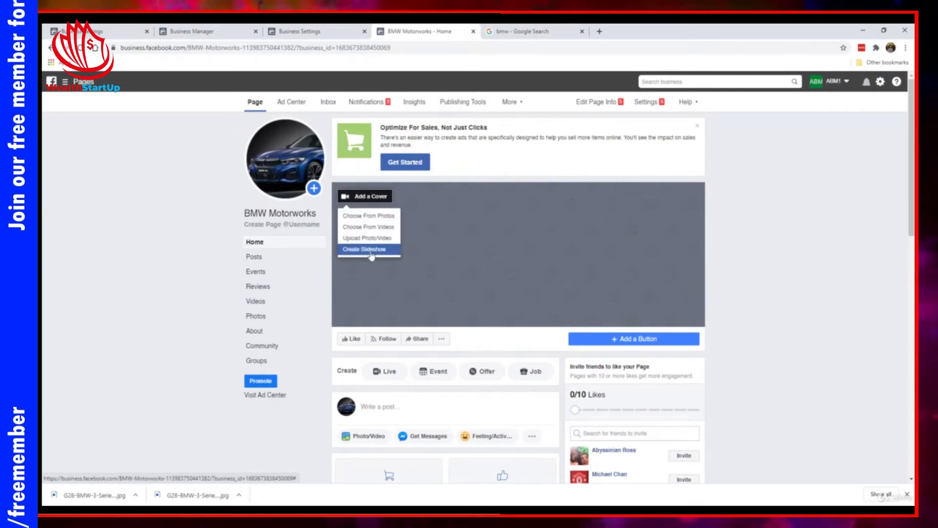
- Set the saved side-view BMW jpg as cover, nudged vertically, and close the Optimize For Sales promo
{"action": "left_click", "coordinate": [365, 218]}
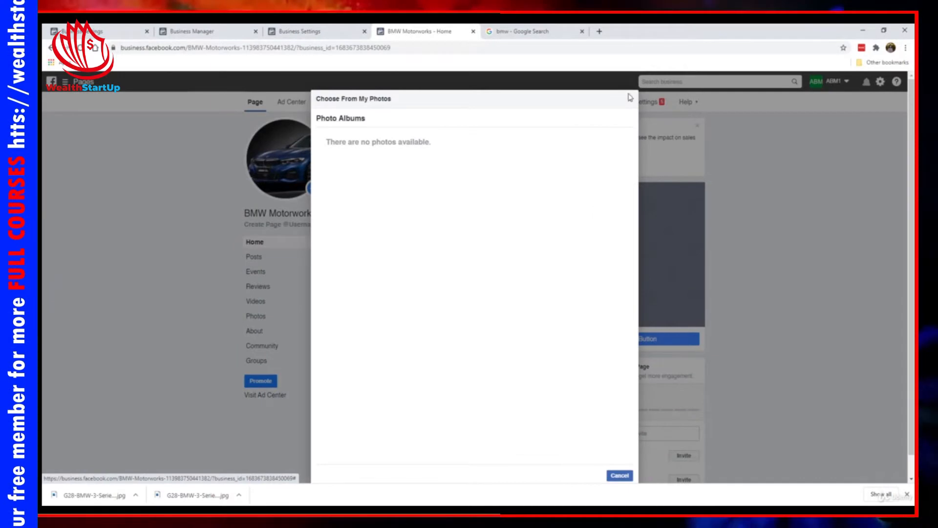
{"action": "left_click", "coordinate": [630, 101]}
{"action": "left_click", "coordinate": [369, 197]}
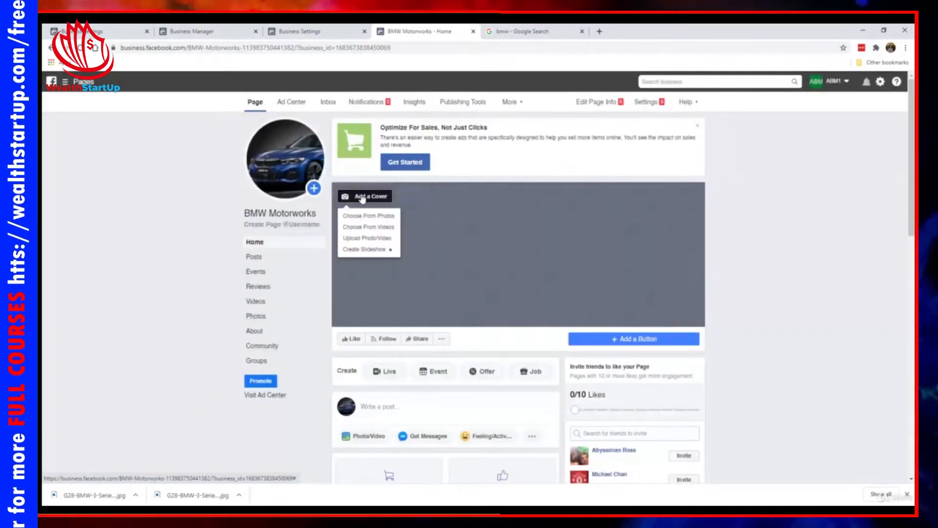
{"action": "left_click", "coordinate": [374, 238]}
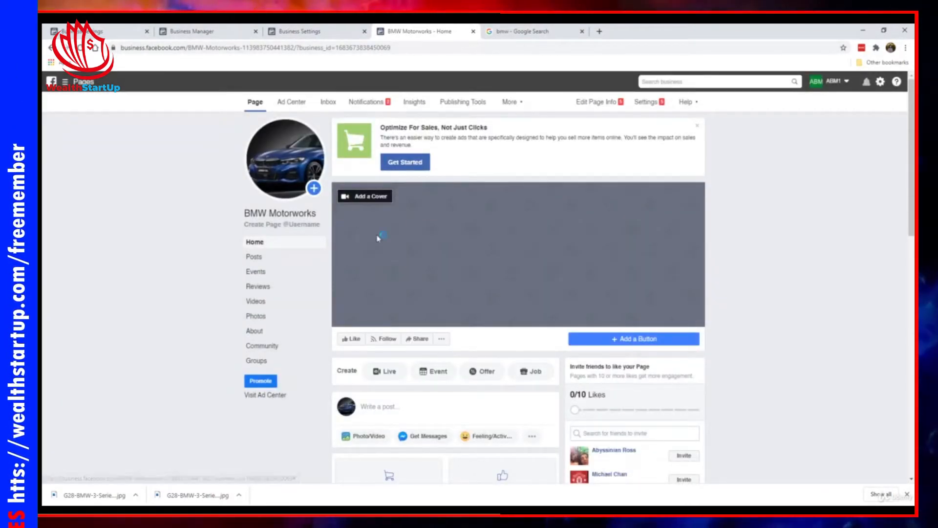
{"action": "scroll", "coordinate": [390, 209], "scroll_direction": "down", "scroll_amount": 4}
{"action": "double_click", "coordinate": [245, 211]}
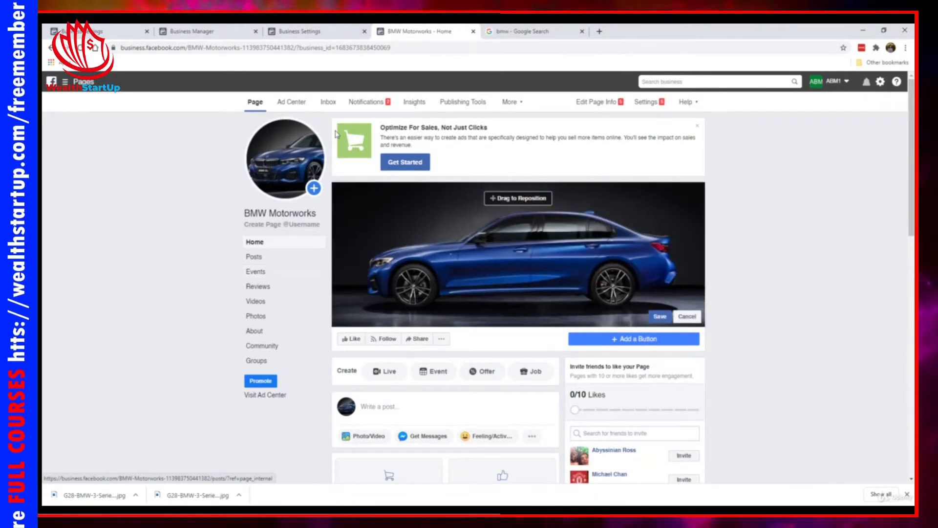
{"action": "left_click_drag", "start_coordinate": [470, 243], "coordinate": [470, 238]}
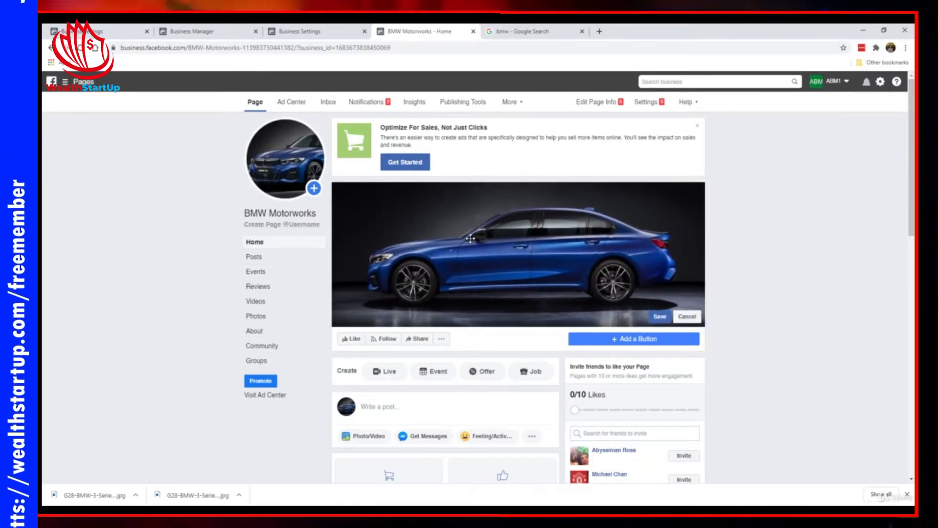
{"action": "left_click", "coordinate": [660, 316]}
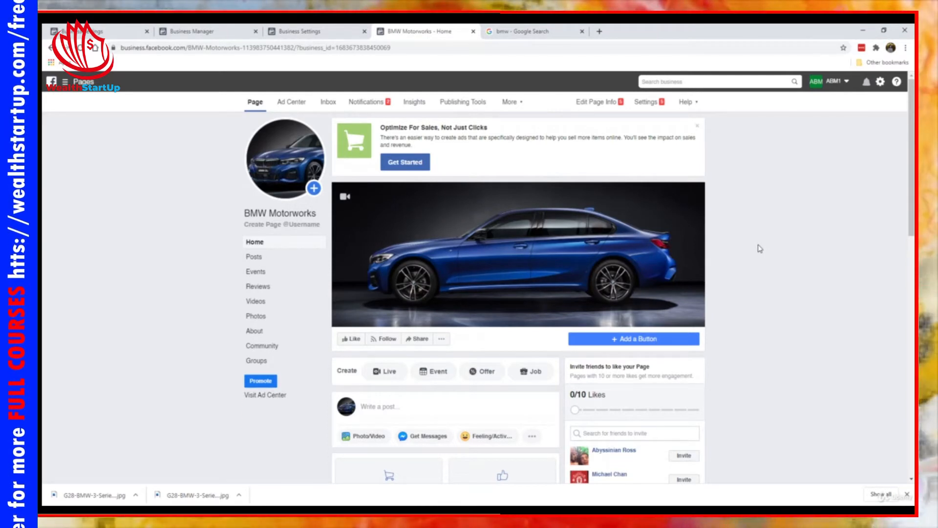
{"action": "left_click", "coordinate": [698, 126]}
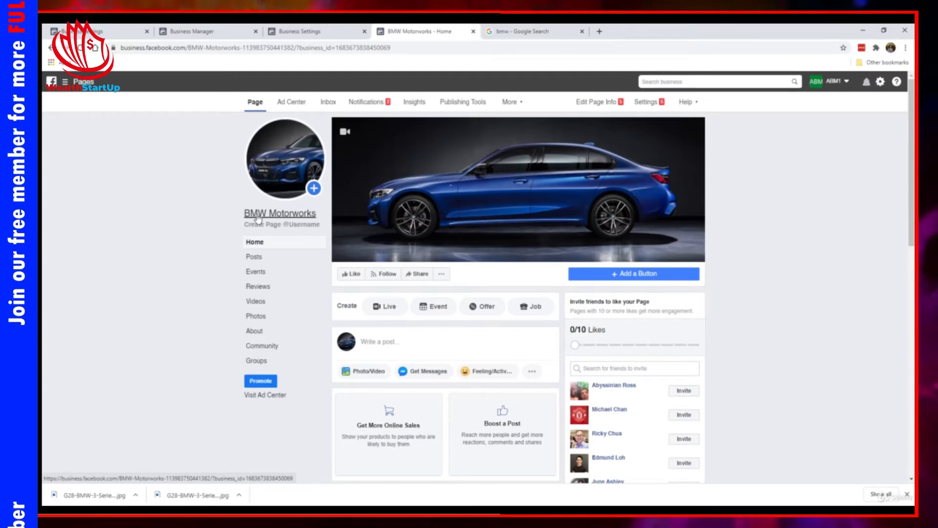
{"action": "mouse_move", "coordinate": [269, 195]}
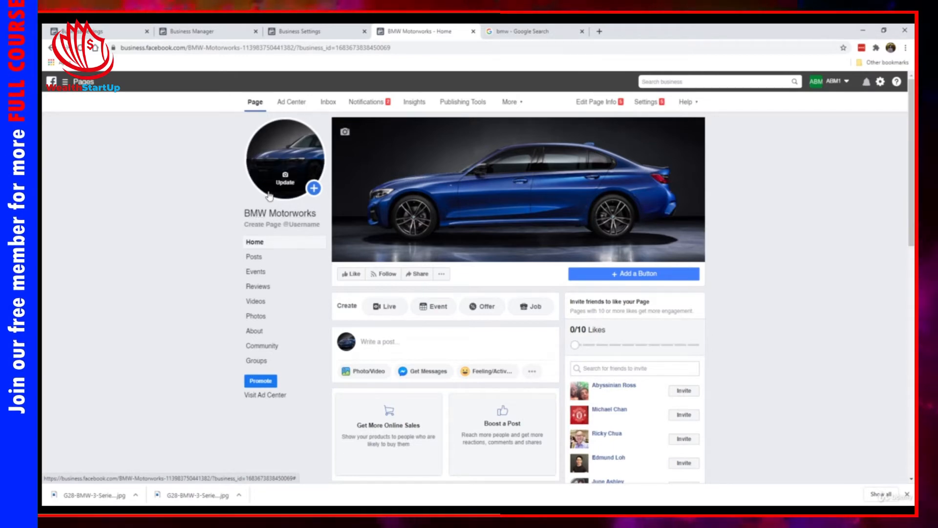
{"action": "left_click", "coordinate": [296, 229]}
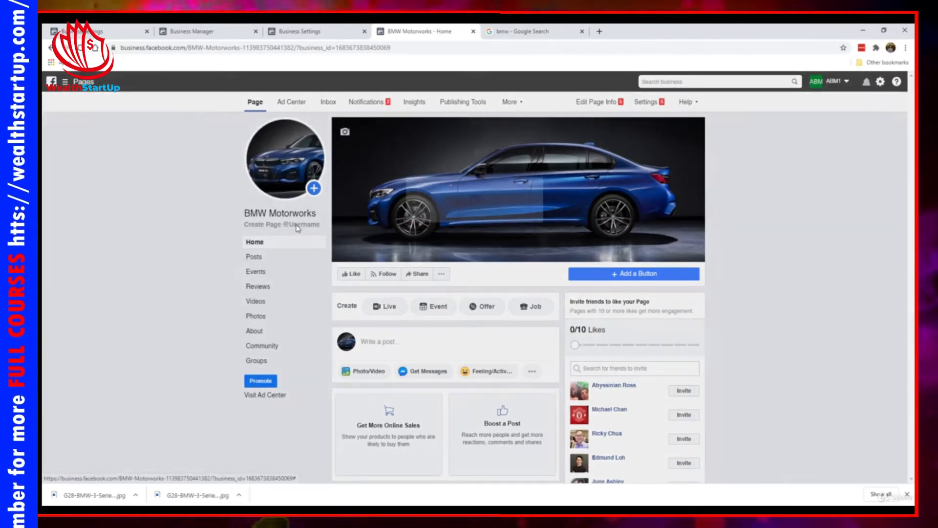
{"action": "left_click", "coordinate": [401, 275]}
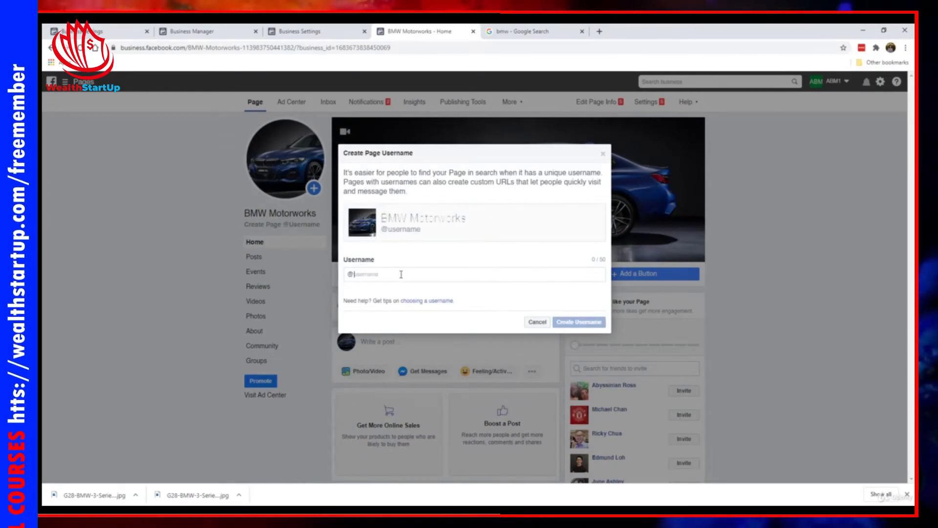
{"action": "type", "text": "bmwmoto"}
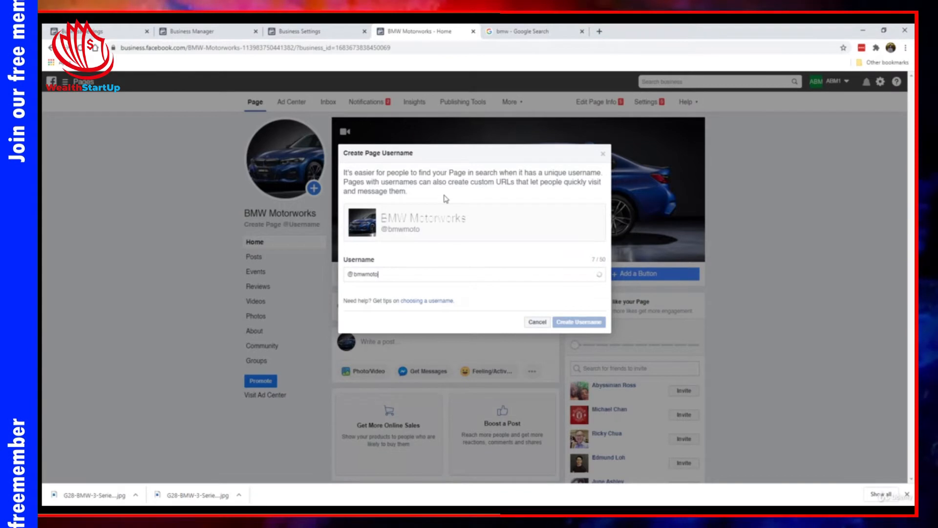
{"action": "type", "text": "rworks"}
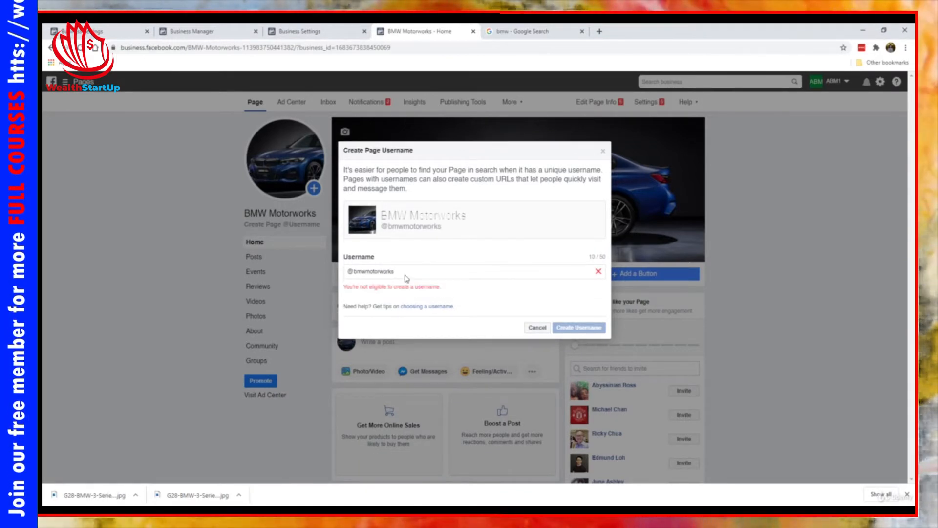
{"action": "double_click", "coordinate": [365, 272]}
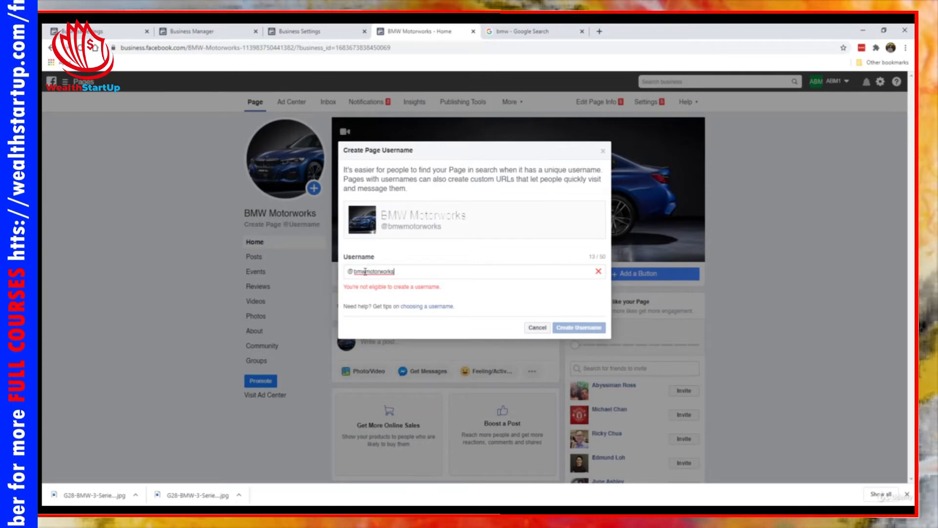
{"action": "type", "text": "."}
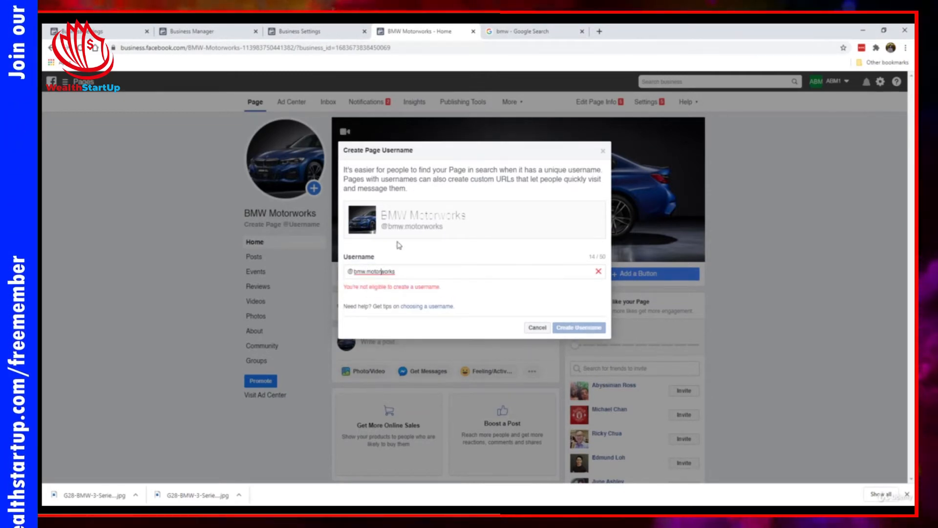
{"action": "type", "text": "."}
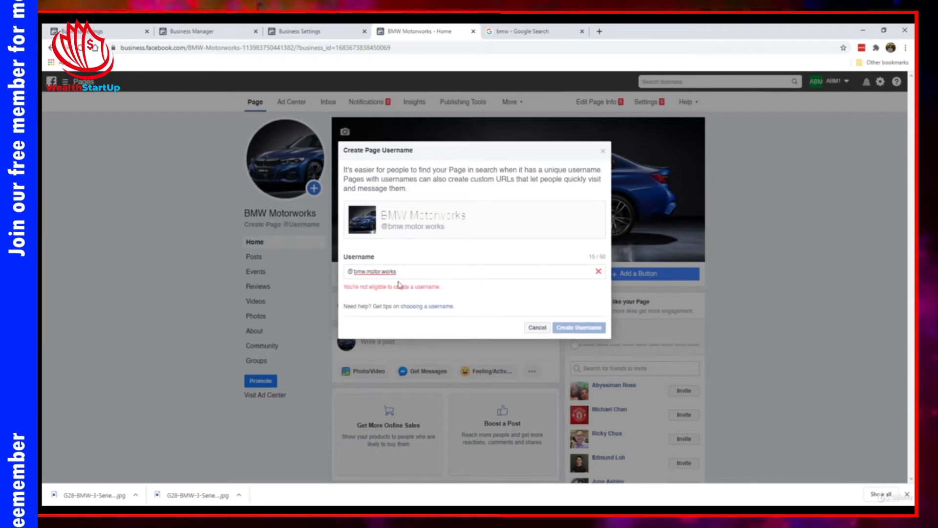
{"action": "left_click_drag", "start_coordinate": [362, 272], "coordinate": [469, 275]}
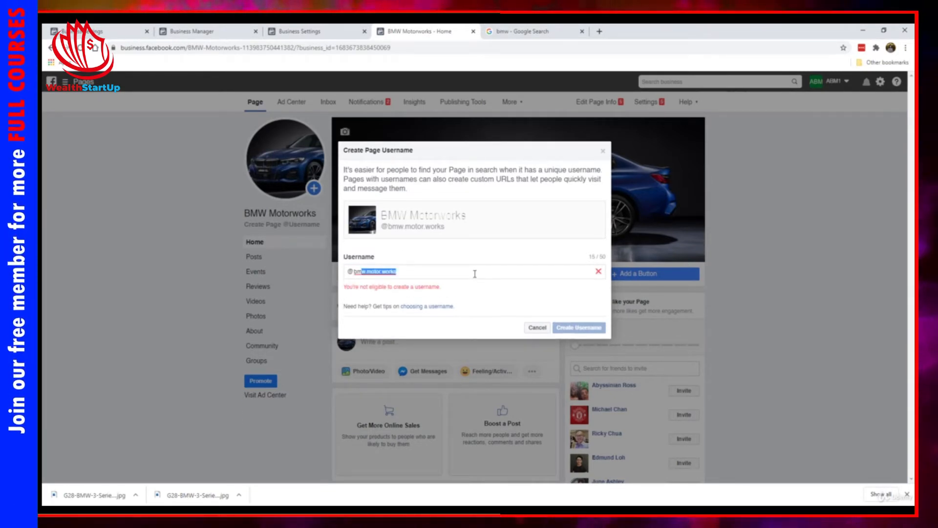
{"action": "type", "text": "wmot"}
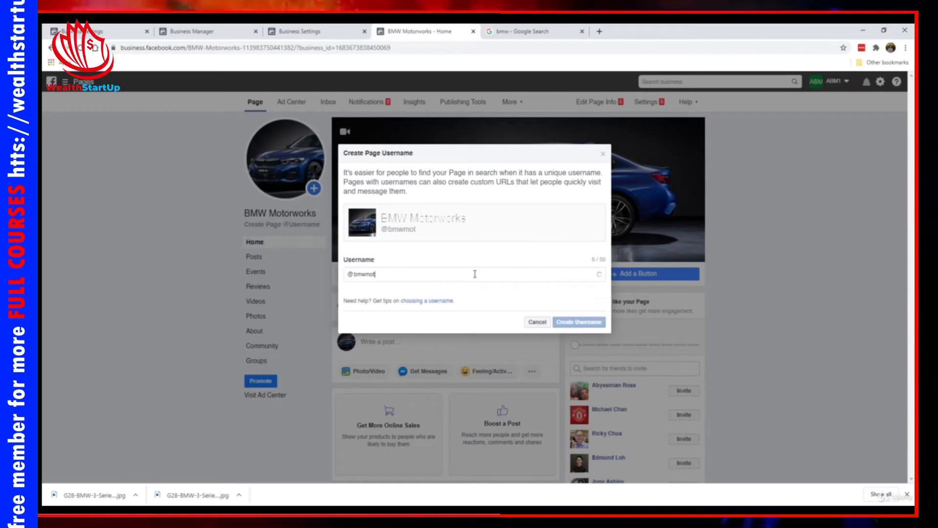
{"action": "type", "text": "orworkspage"}
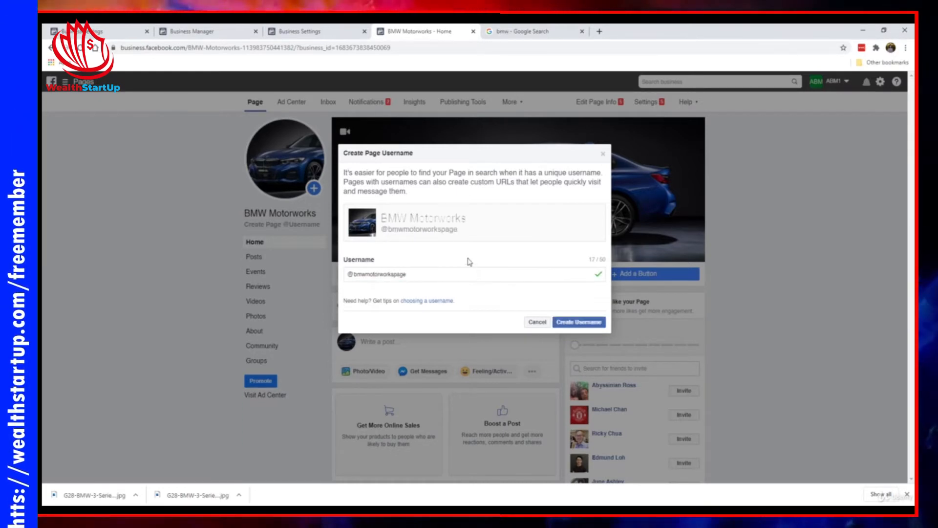
{"action": "key", "text": "Return"}
{"action": "left_click", "coordinate": [582, 31]}
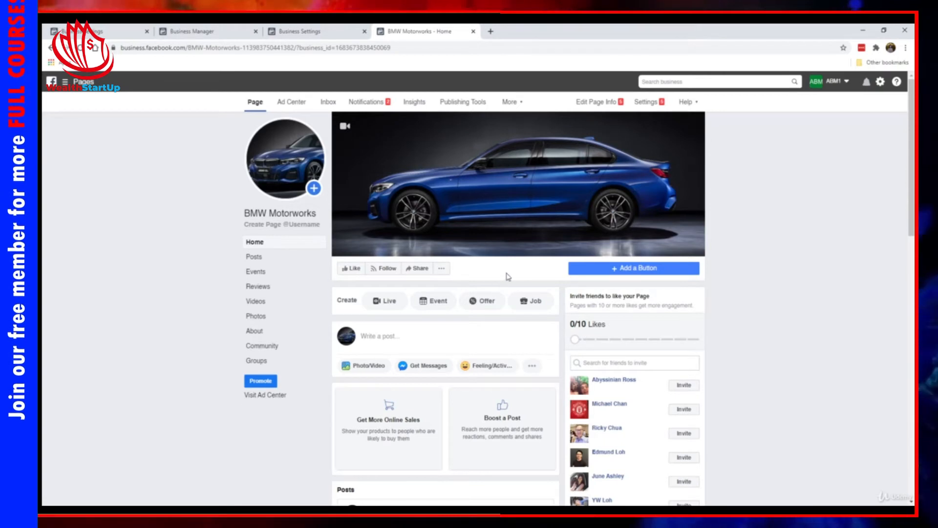
- Add a Contact you > Send Message action button that routes visitors to Messenger
{"action": "left_click", "coordinate": [620, 270]}
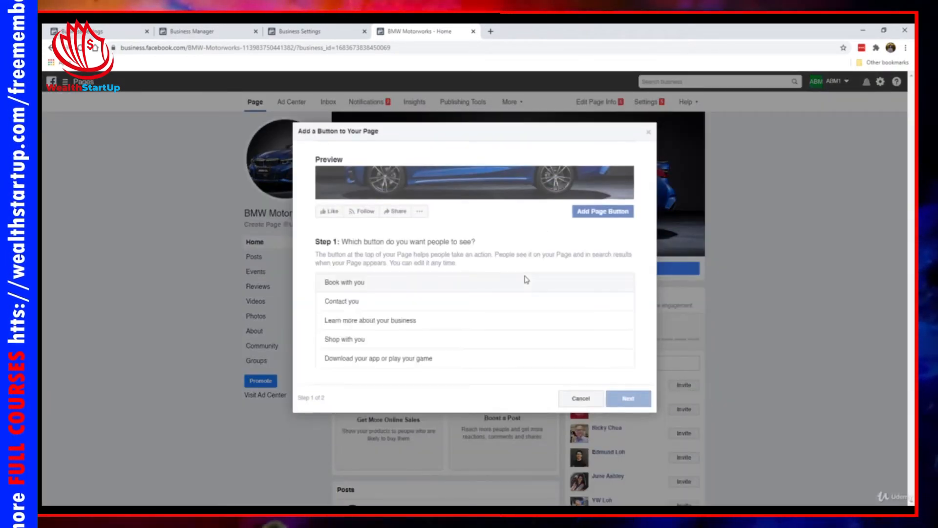
{"action": "left_click", "coordinate": [385, 308]}
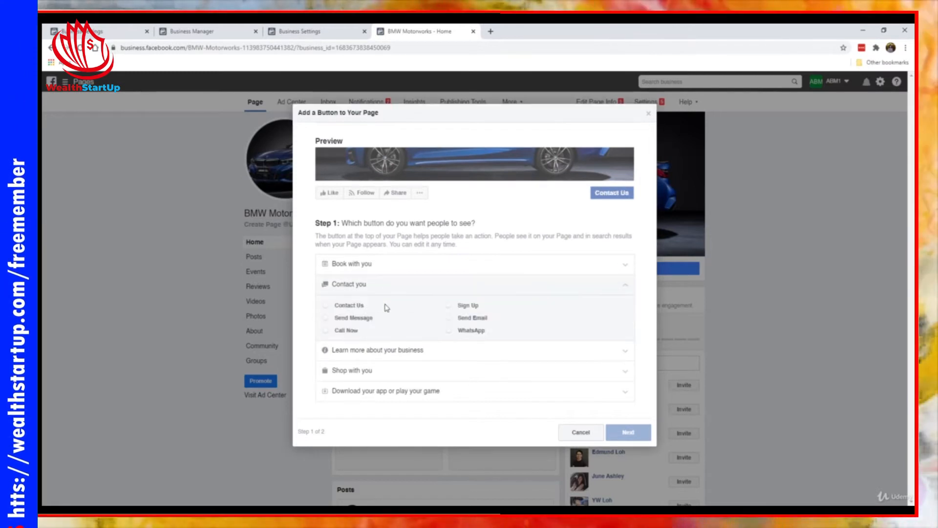
{"action": "left_click", "coordinate": [354, 318]}
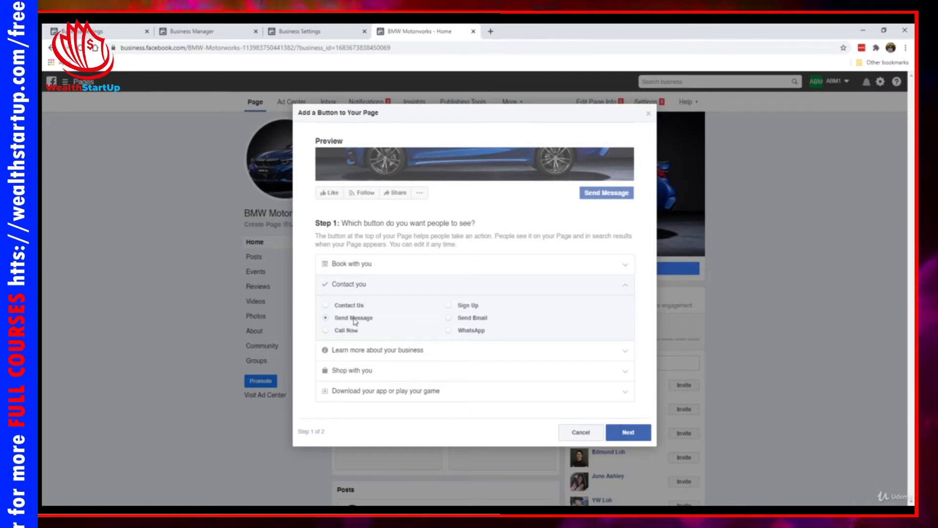
{"action": "left_click", "coordinate": [628, 432]}
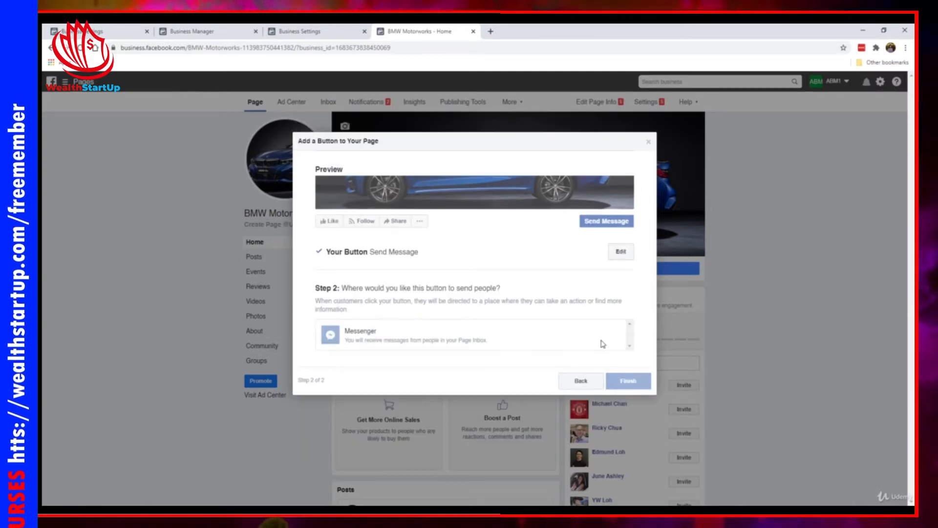
{"action": "left_click", "coordinate": [431, 336]}
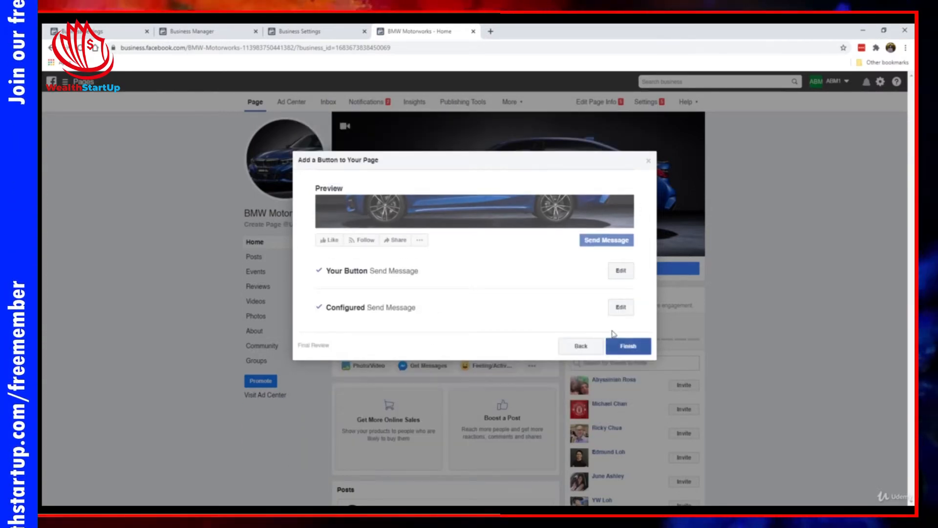
{"action": "left_click", "coordinate": [637, 347]}
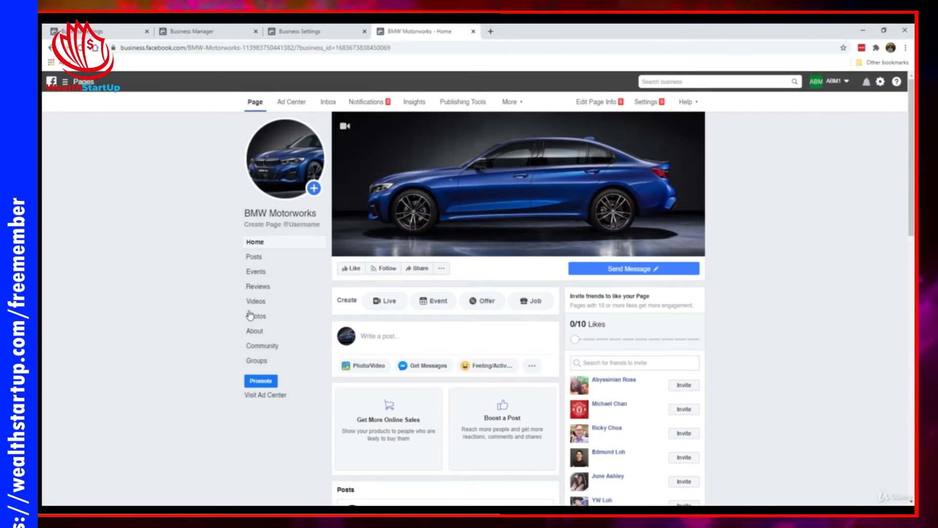
- Like the BMW Motorworks Page so it shows Liked and Following
{"action": "scroll", "coordinate": [232, 302], "scroll_direction": "down", "scroll_amount": 1}
{"action": "scroll", "coordinate": [232, 302], "scroll_direction": "up", "scroll_amount": 1}
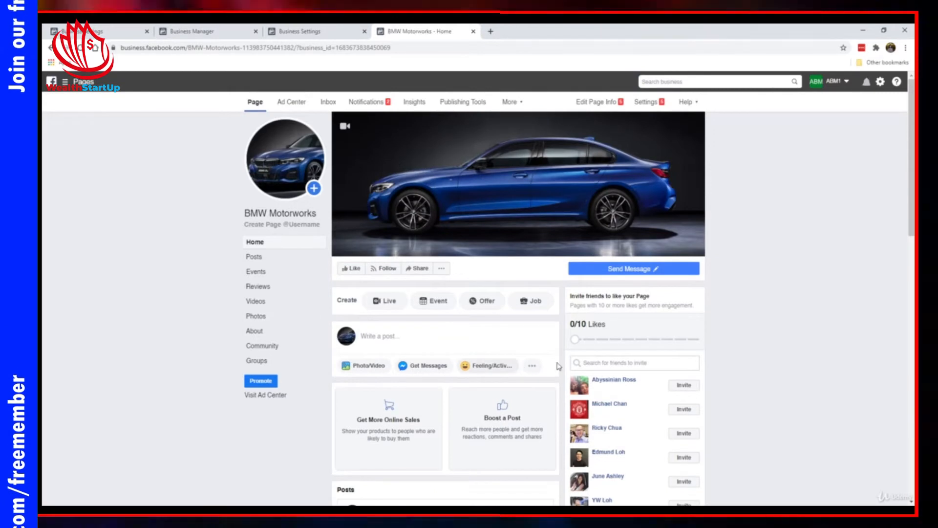
{"action": "left_click", "coordinate": [352, 270]}
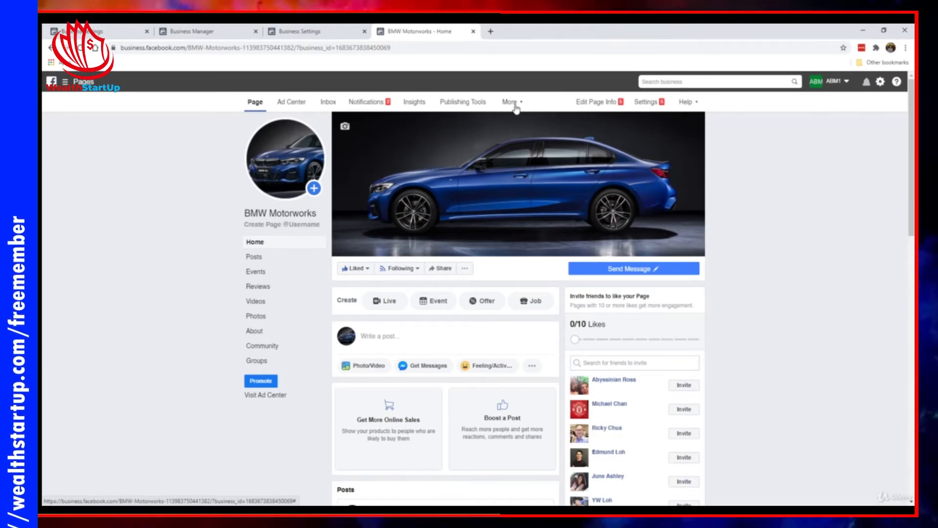
- In Page settings, set Post and Story Sharing to Disable Sharing to Stories and save
{"action": "left_click", "coordinate": [654, 105]}
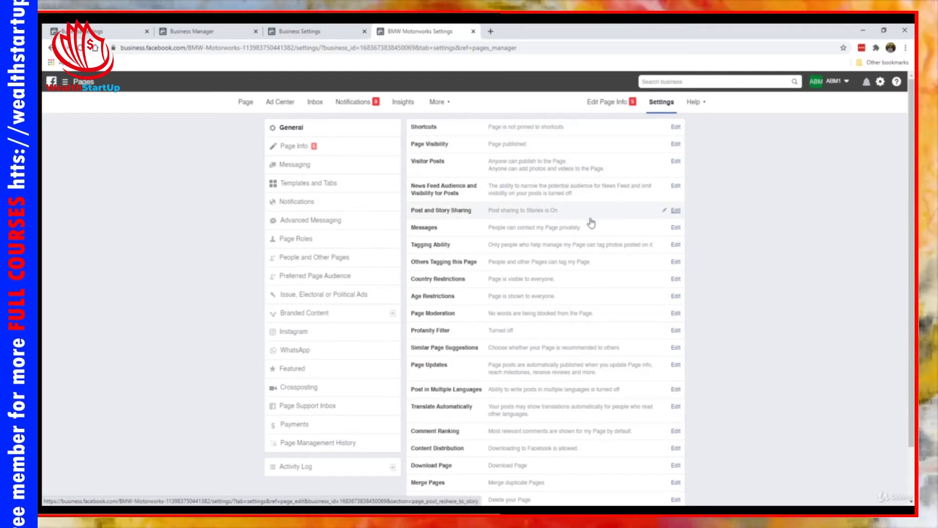
{"action": "left_click", "coordinate": [675, 213]}
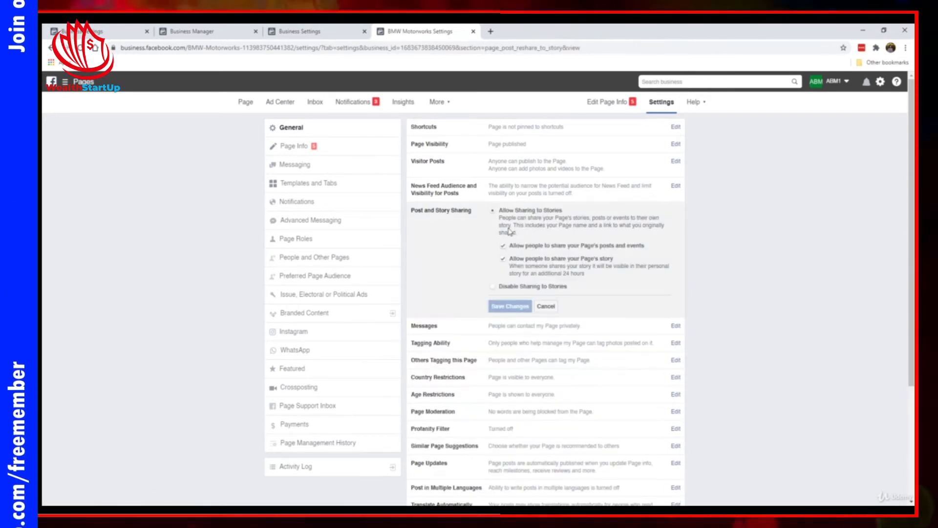
{"action": "left_click", "coordinate": [493, 287]}
{"action": "left_click", "coordinate": [506, 260]}
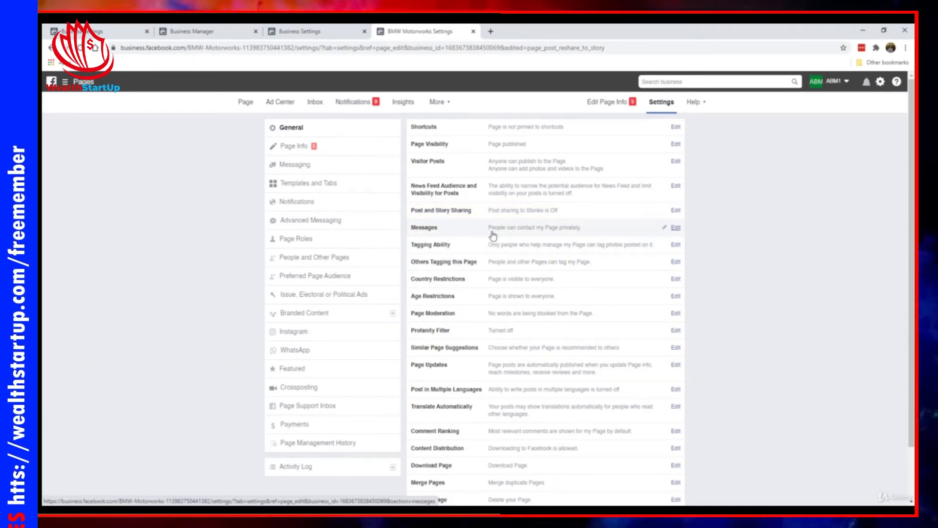
- Change the Profanity Filter strength to Medium and save the change
{"action": "scroll", "coordinate": [481, 299], "scroll_direction": "down", "scroll_amount": 1}
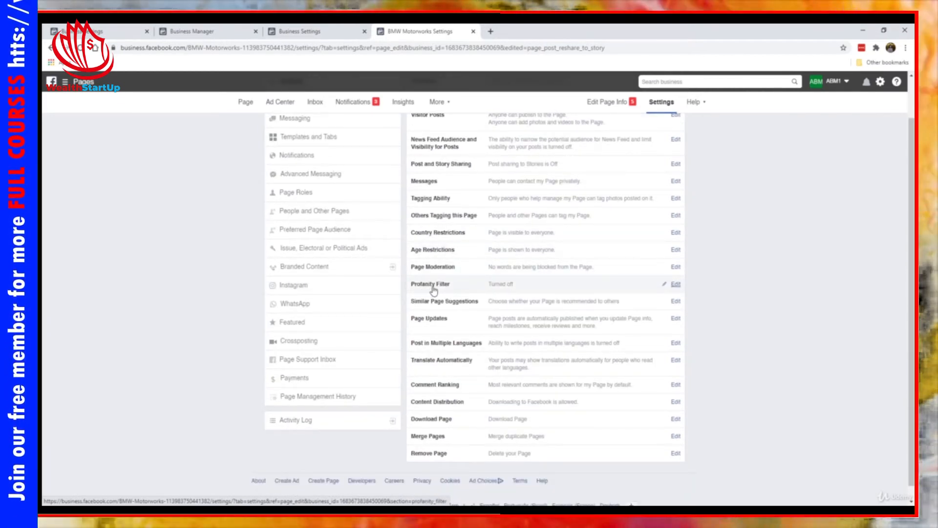
{"action": "left_click", "coordinate": [677, 285]}
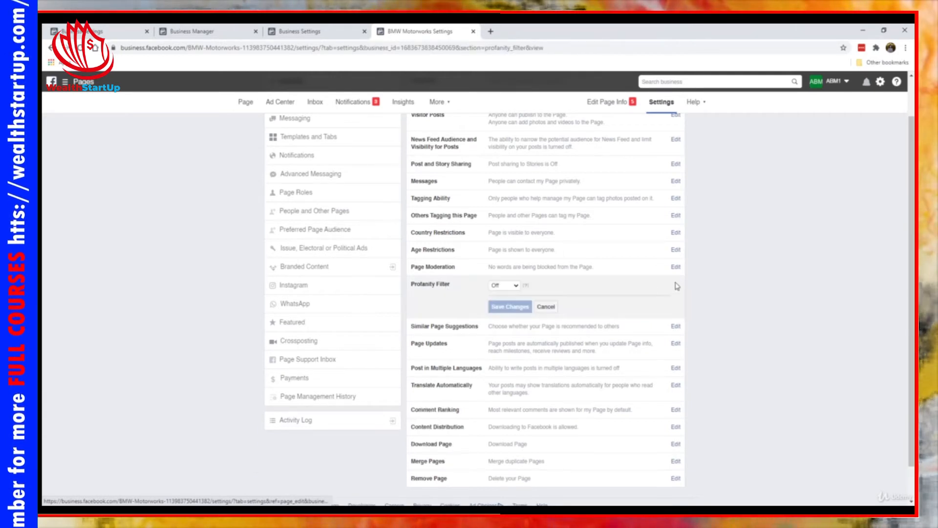
{"action": "left_click", "coordinate": [511, 286]}
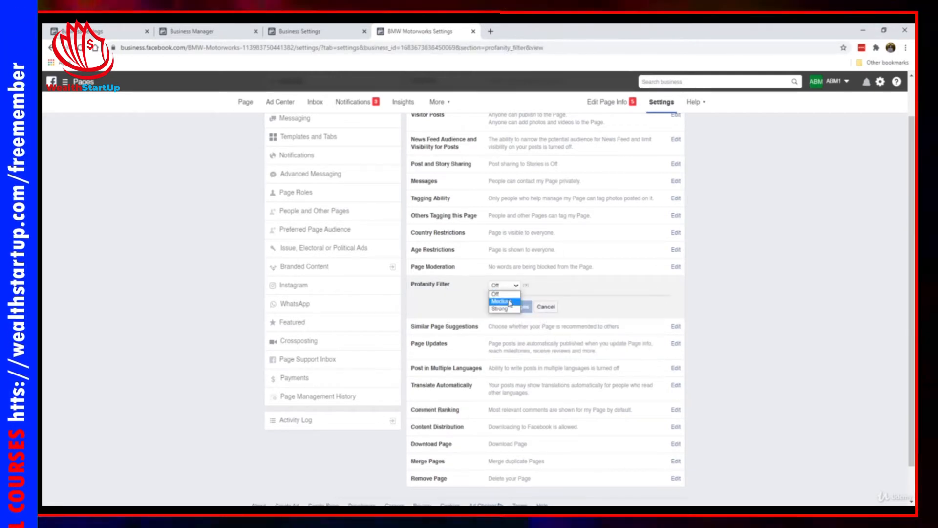
{"action": "left_click", "coordinate": [509, 301]}
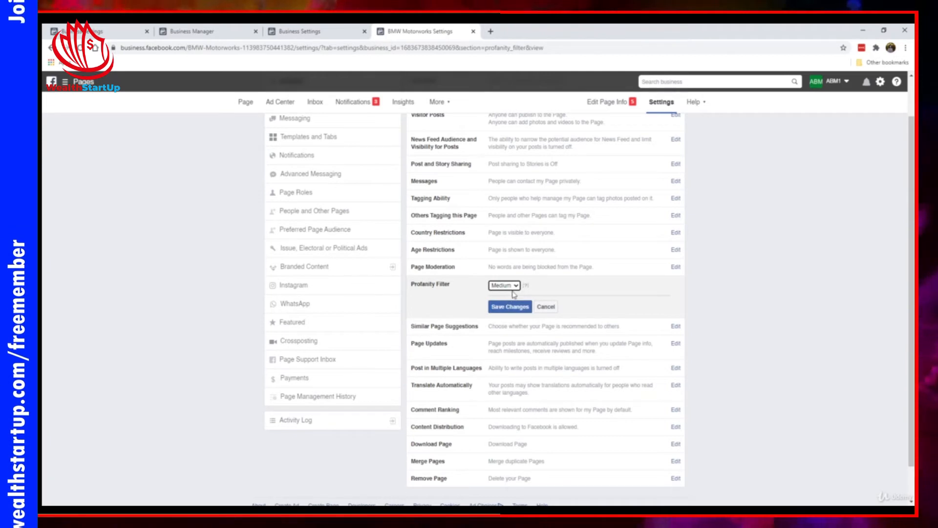
{"action": "left_click", "coordinate": [524, 287]}
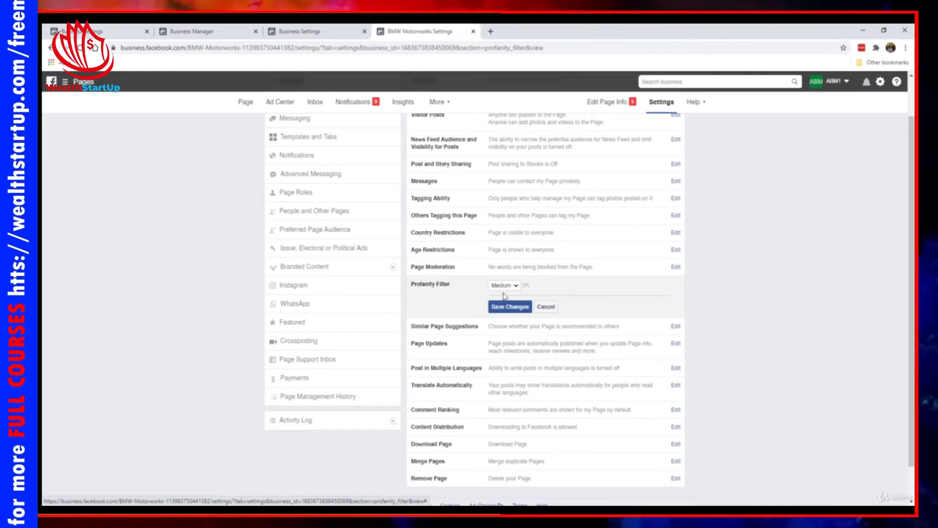
{"action": "left_click", "coordinate": [510, 306]}
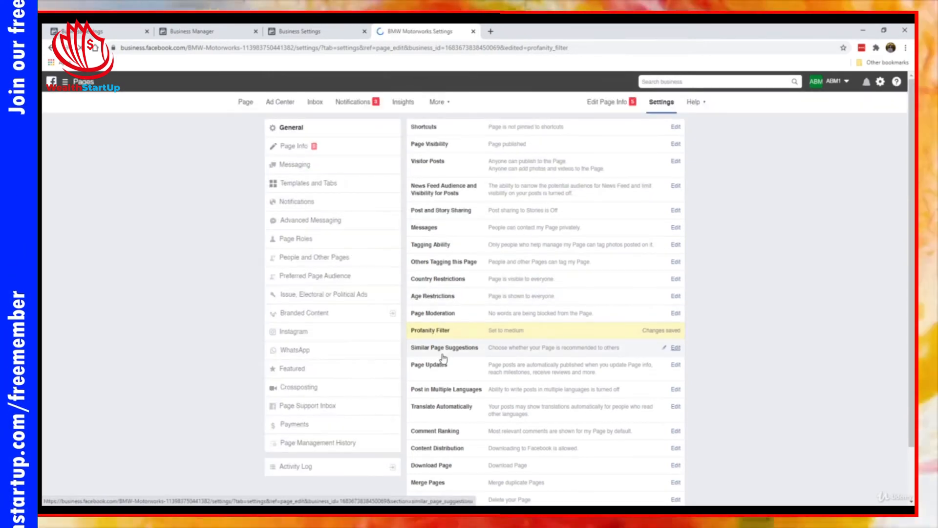
{"action": "scroll", "coordinate": [443, 360], "scroll_direction": "down", "scroll_amount": 2}
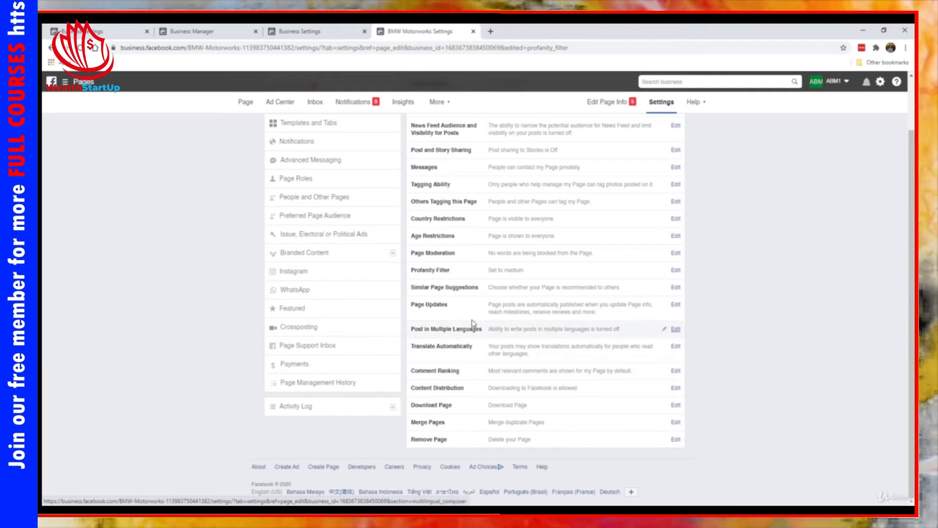
{"action": "scroll", "coordinate": [520, 335], "scroll_direction": "up", "scroll_amount": 2}
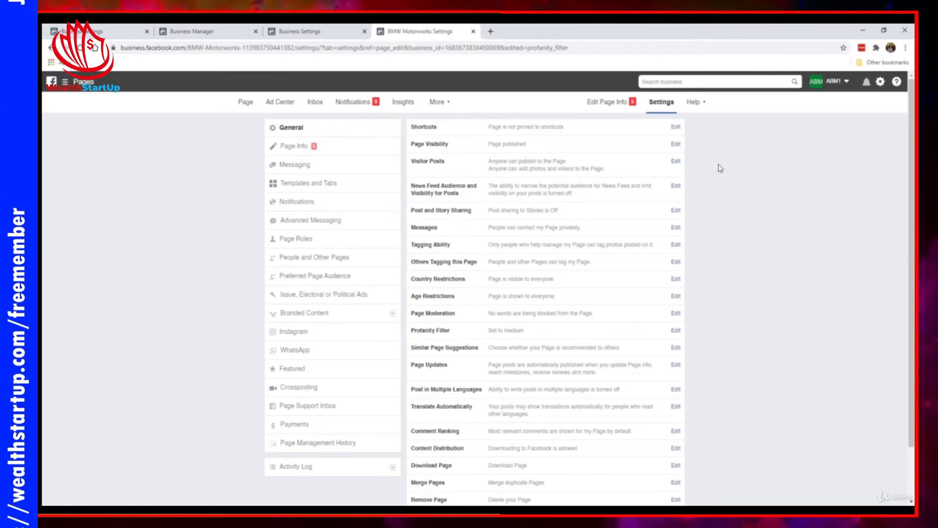
- Write and save the Page Info description on German engineering and BMW gadgets, accessories and mods
{"action": "left_click", "coordinate": [333, 146]}
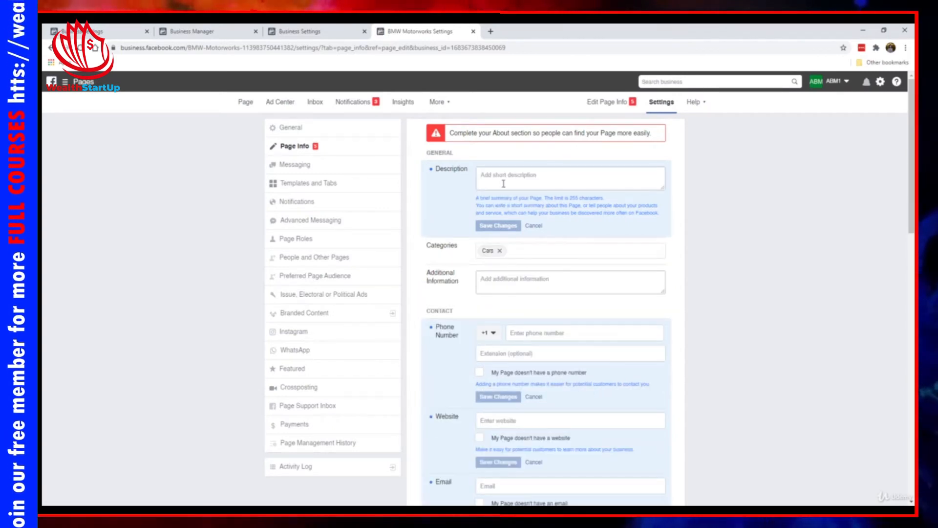
{"action": "scroll", "coordinate": [460, 333], "scroll_direction": "down", "scroll_amount": 4}
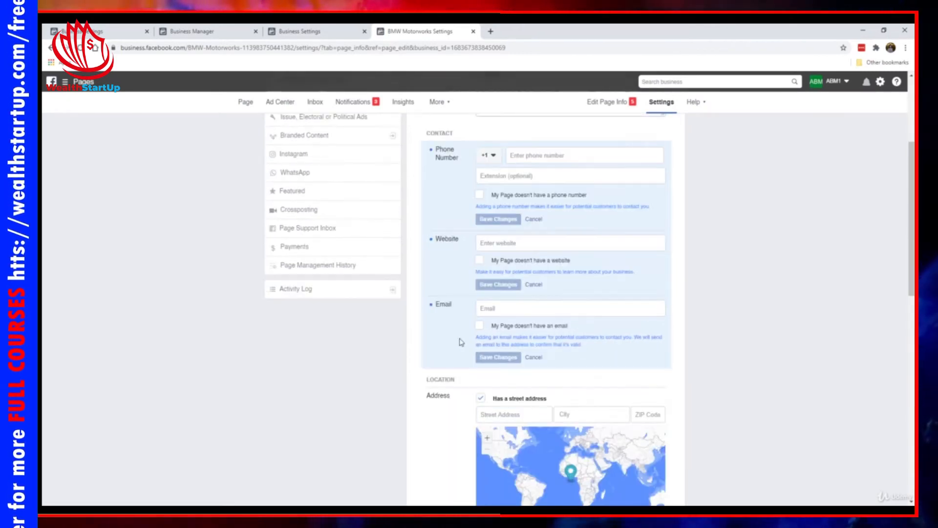
{"action": "scroll", "coordinate": [440, 317], "scroll_direction": "up", "scroll_amount": 4}
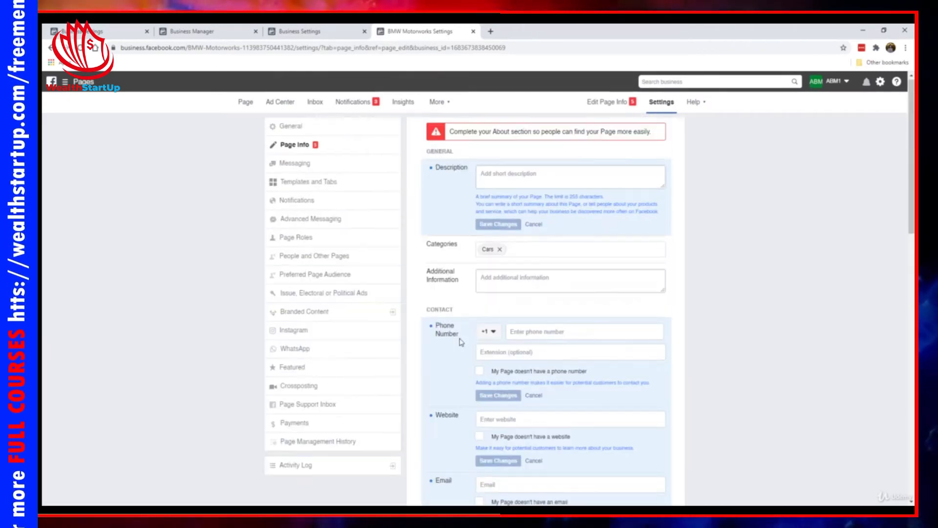
{"action": "left_click", "coordinate": [527, 182]}
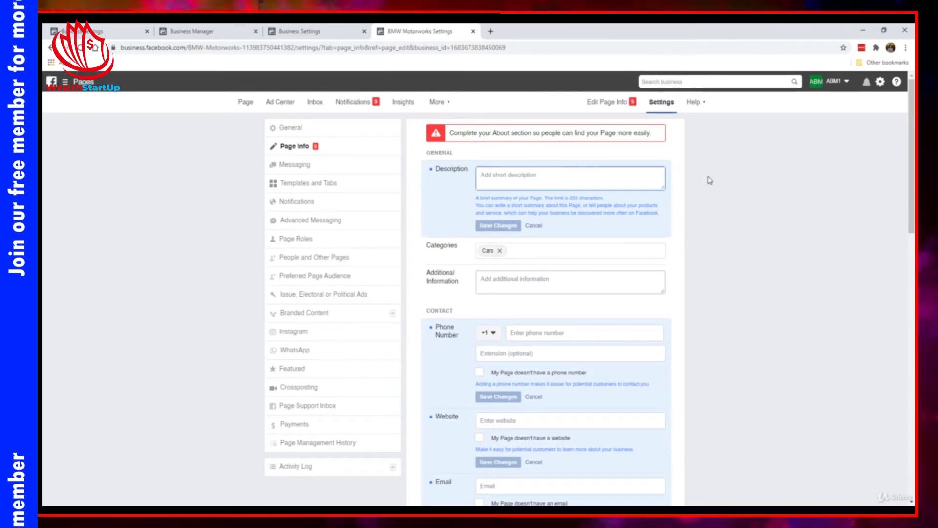
{"action": "type", "text": "German engineering at th"}
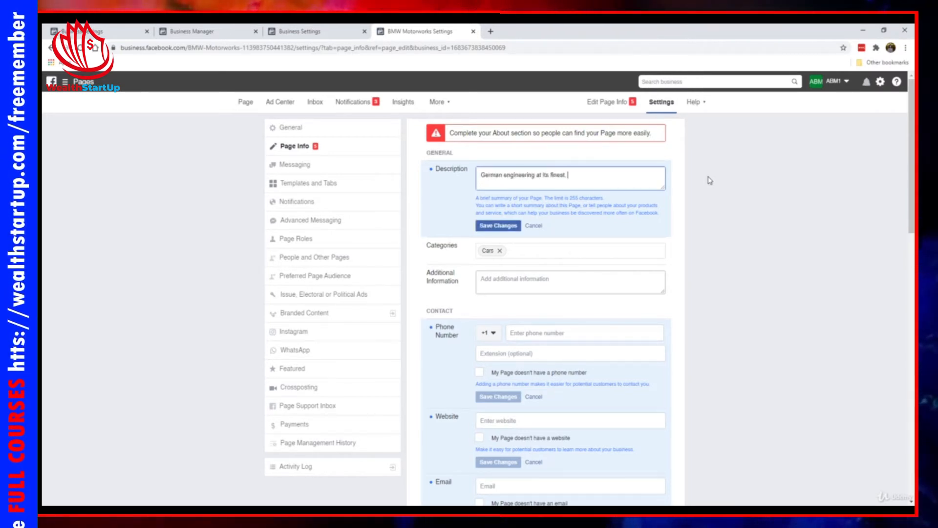
{"action": "type", "text": "ngs BMW. We"}
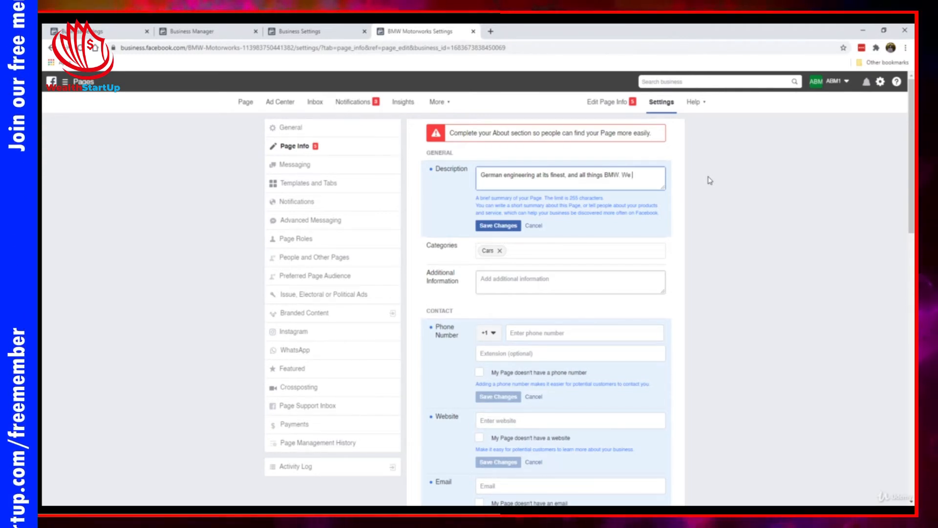
{"action": "type", "text": "share all the latest "}
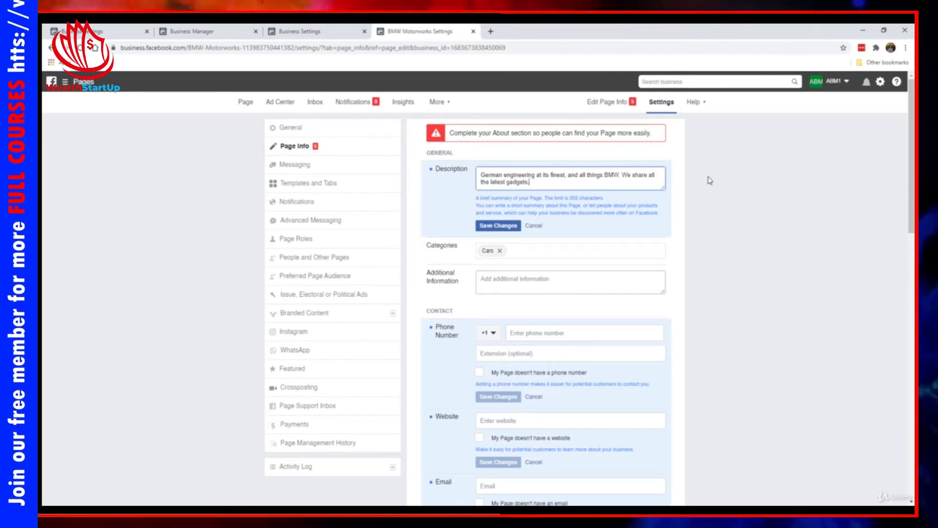
{"action": "type", "text": "gadgets, accesories and"}
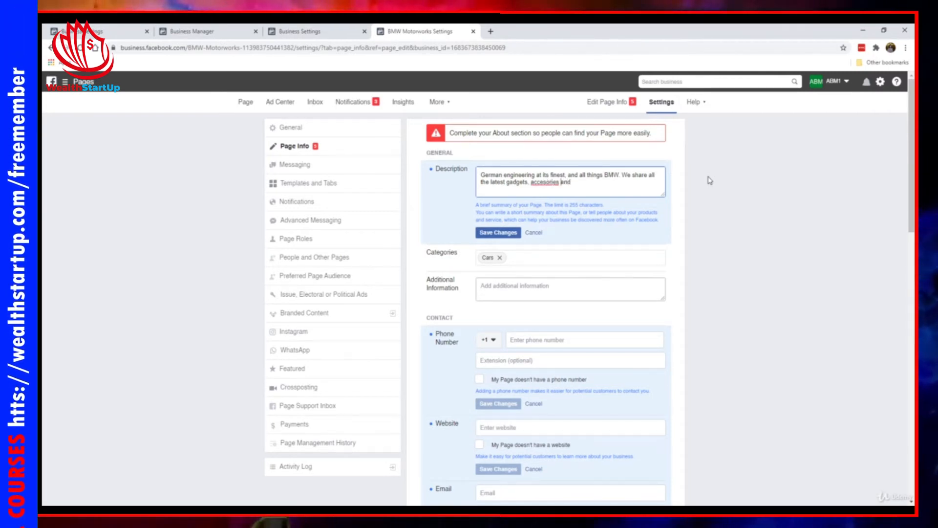
{"action": "key", "text": "End"}
{"action": "type", "text": "mod"}
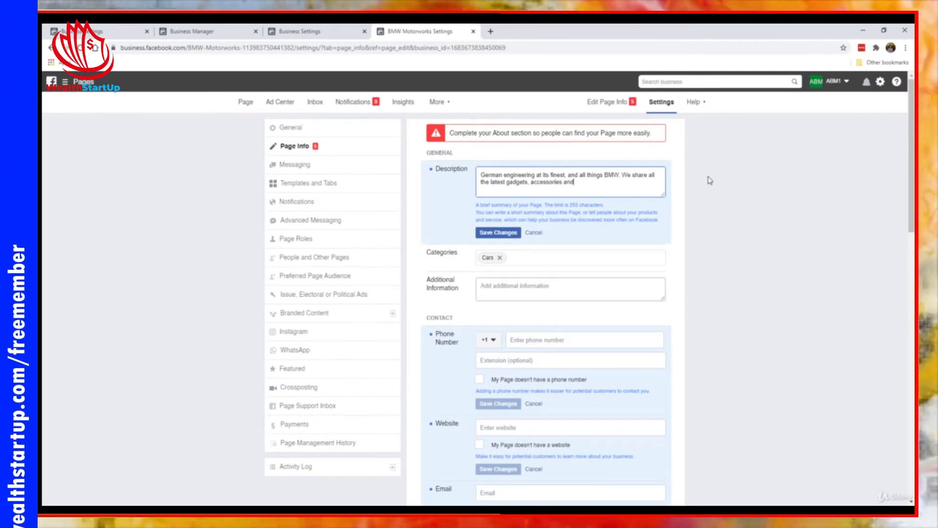
{"action": "type", "text": "s fo"}
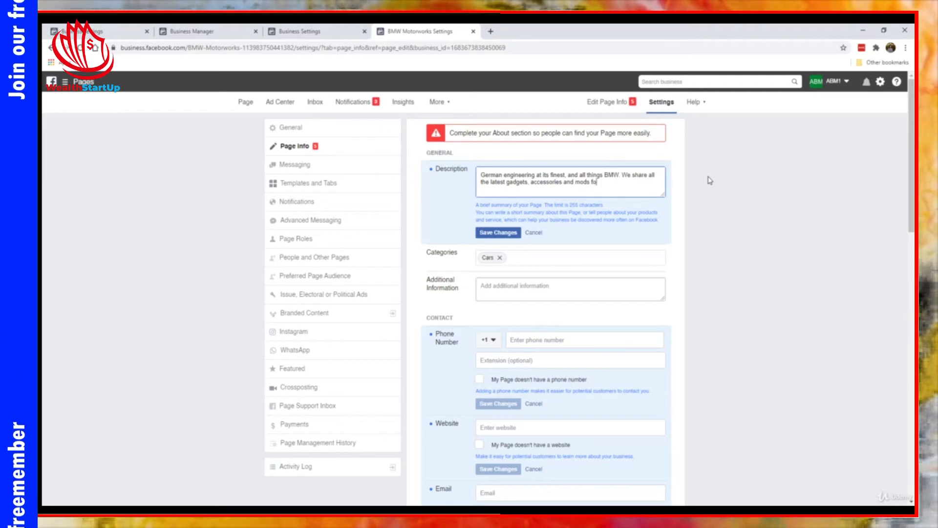
{"action": "type", "text": "r BMW cars of all models."}
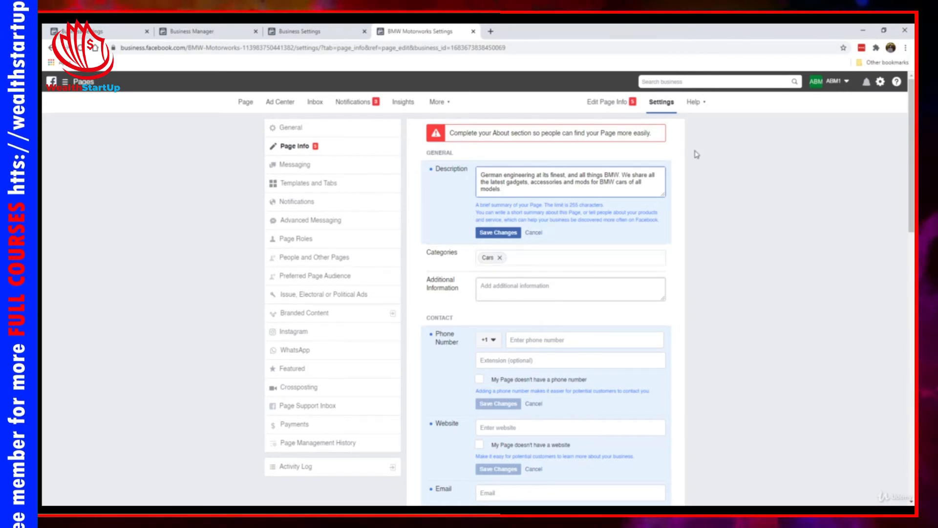
{"action": "left_click", "coordinate": [491, 240]}
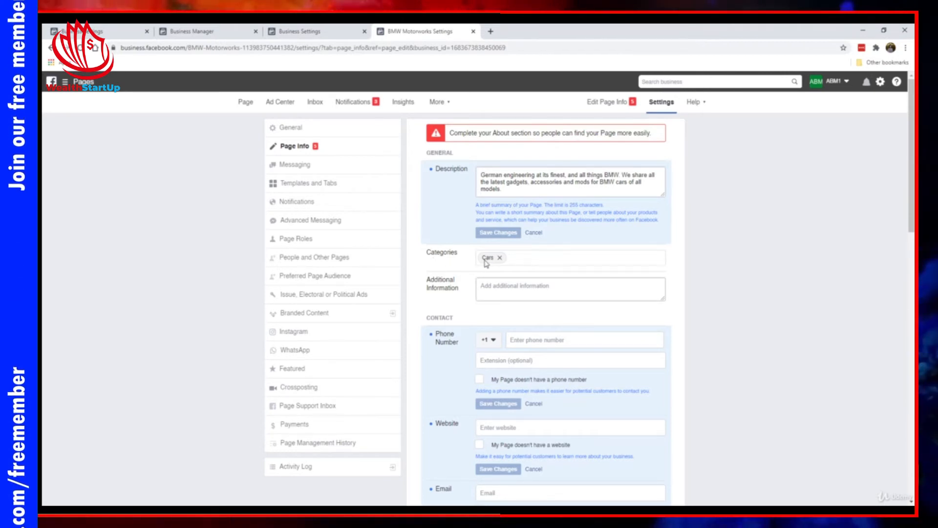
- Mark the Page as having no phone number and save
{"action": "scroll", "coordinate": [487, 261], "scroll_direction": "down", "scroll_amount": 2}
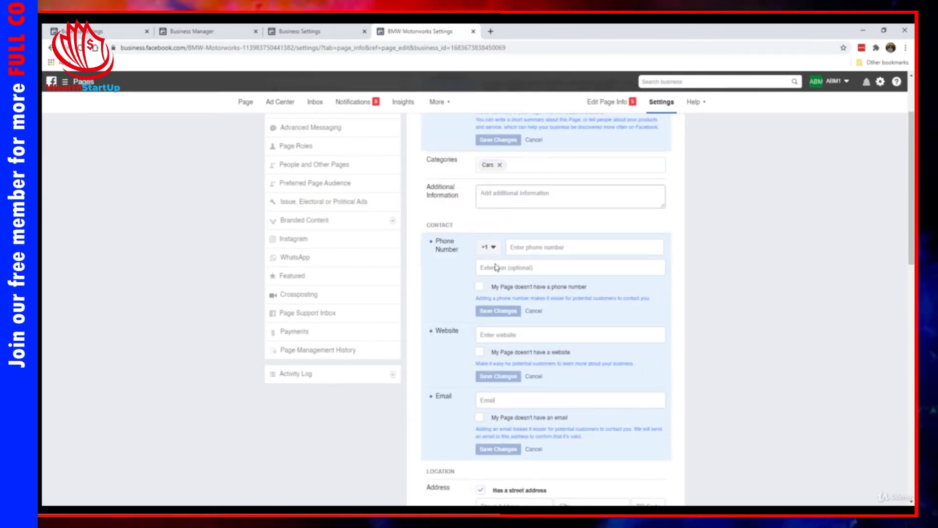
{"action": "left_click", "coordinate": [481, 288]}
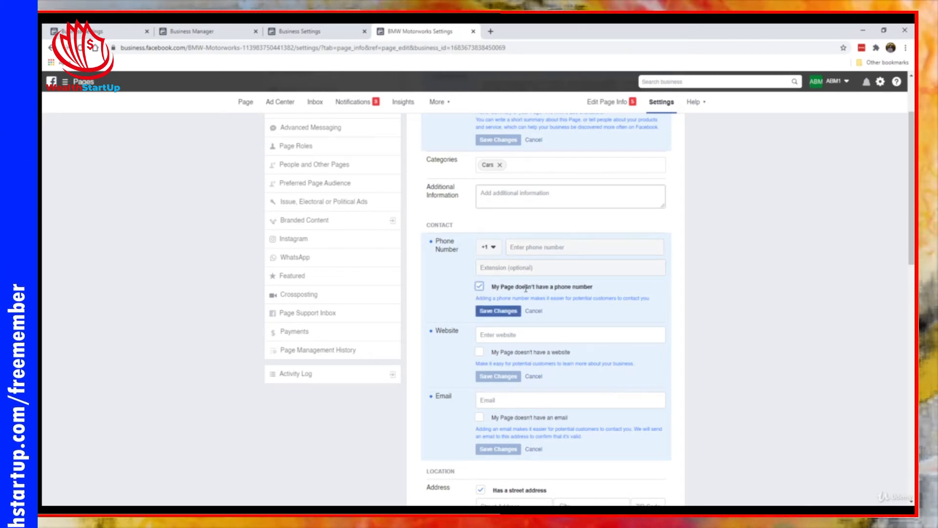
{"action": "left_click", "coordinate": [511, 308]}
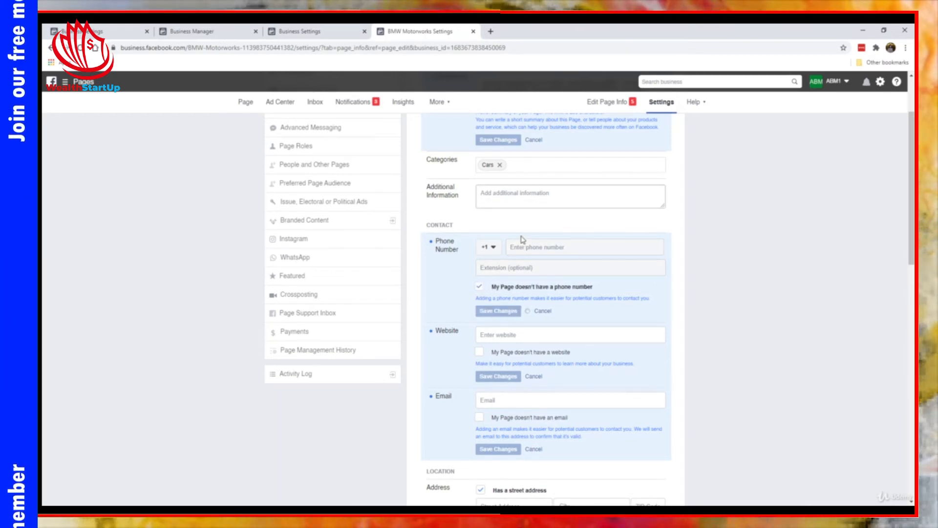
{"action": "scroll", "coordinate": [498, 263], "scroll_direction": "down", "scroll_amount": 1}
{"action": "left_click", "coordinate": [496, 288]}
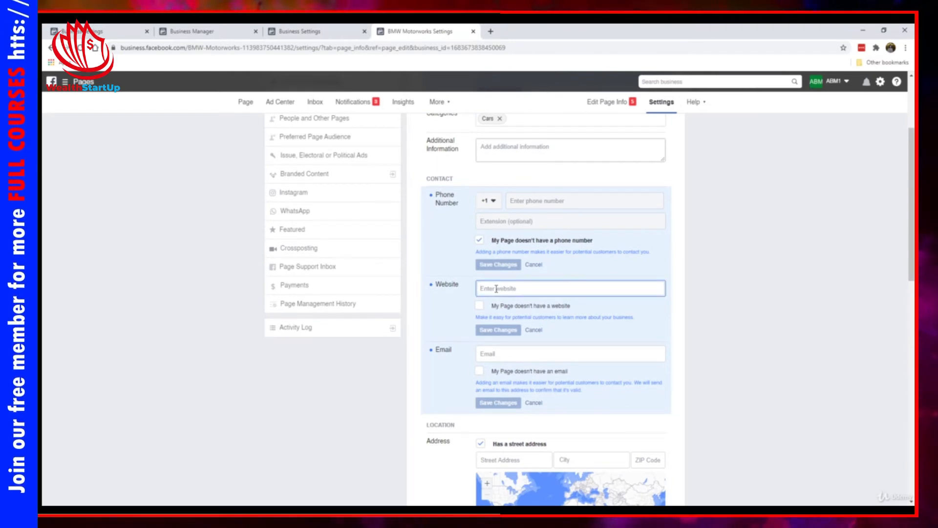
{"action": "type", "text": "https"}
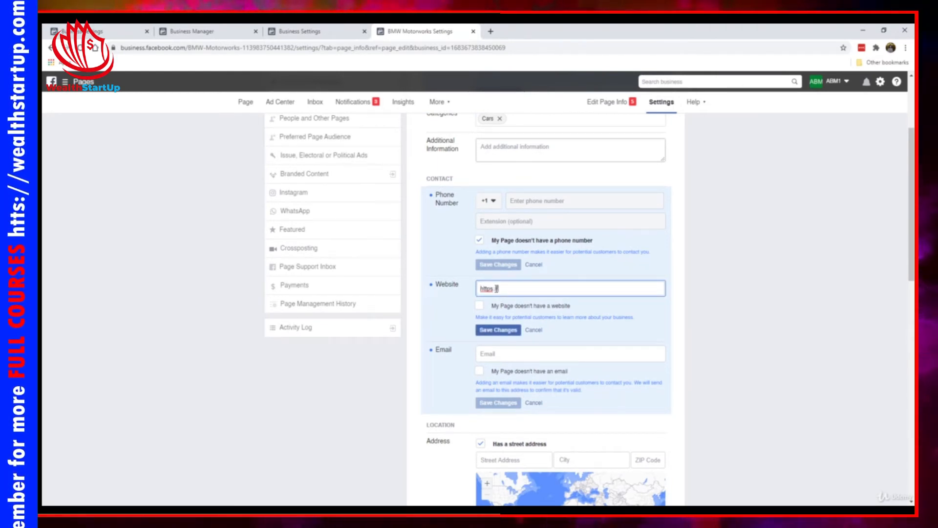
{"action": "type", "text": "://b"}
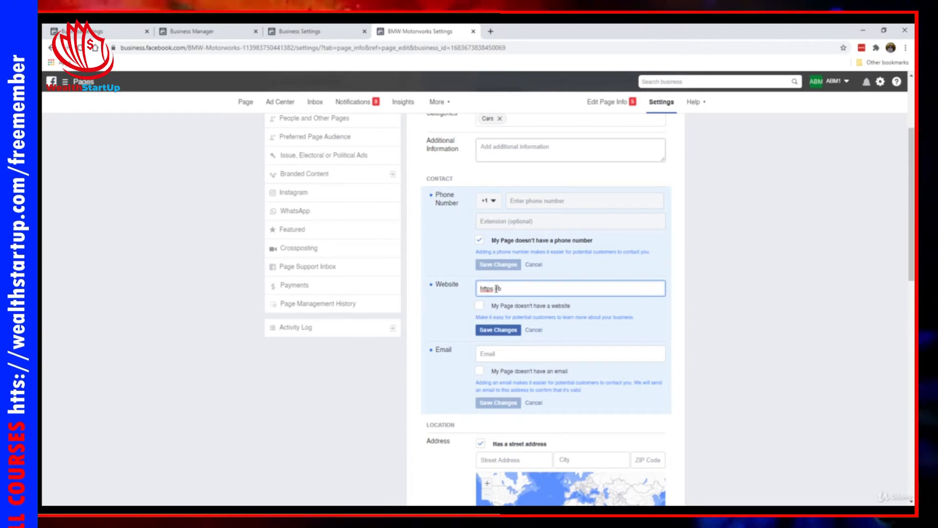
{"action": "type", "text": "mwmotorworks.com/"}
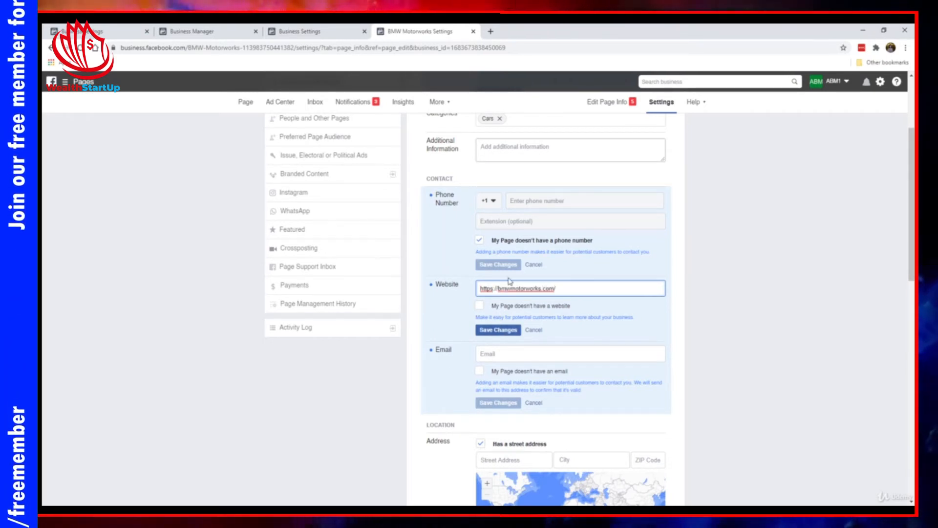
{"action": "left_click", "coordinate": [503, 330]}
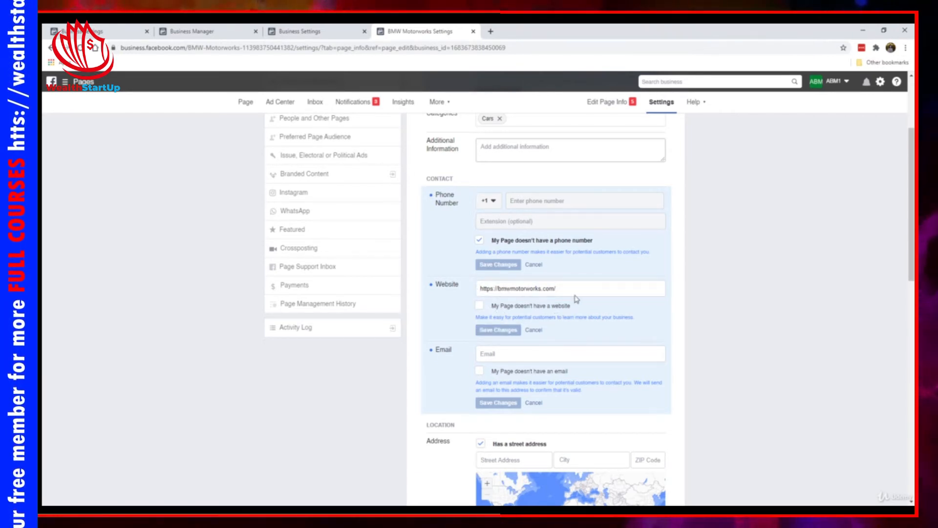
{"action": "left_click", "coordinate": [480, 306]}
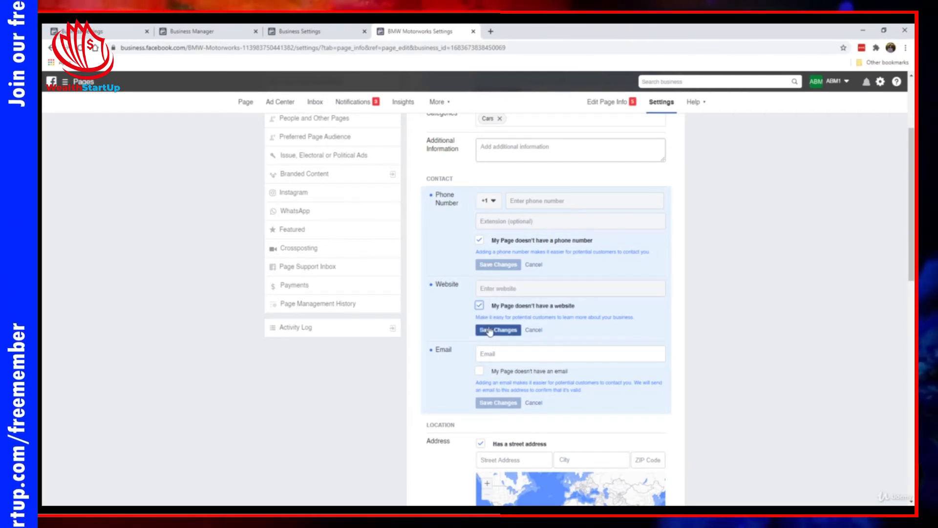
{"action": "left_click", "coordinate": [479, 307]}
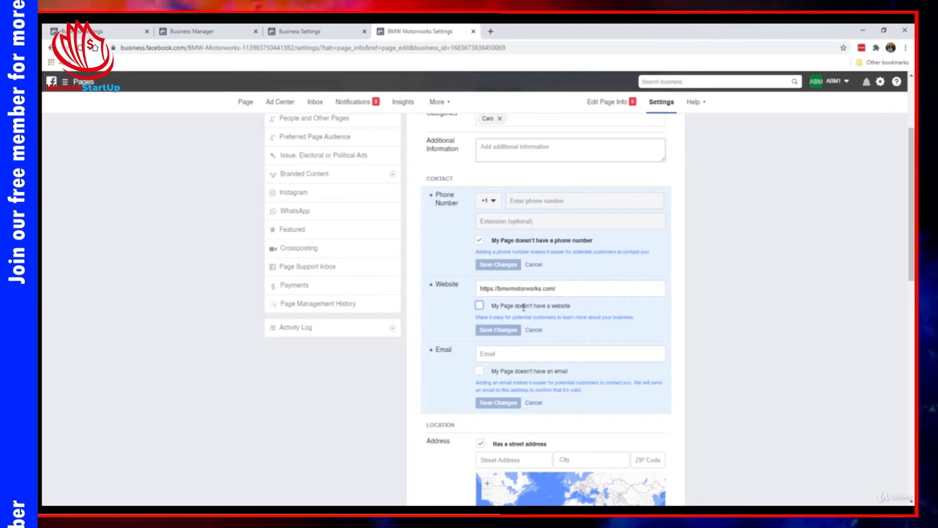
- Enter the support contact email address in the Email field and save it
{"action": "scroll", "coordinate": [521, 301], "scroll_direction": "down", "scroll_amount": 2}
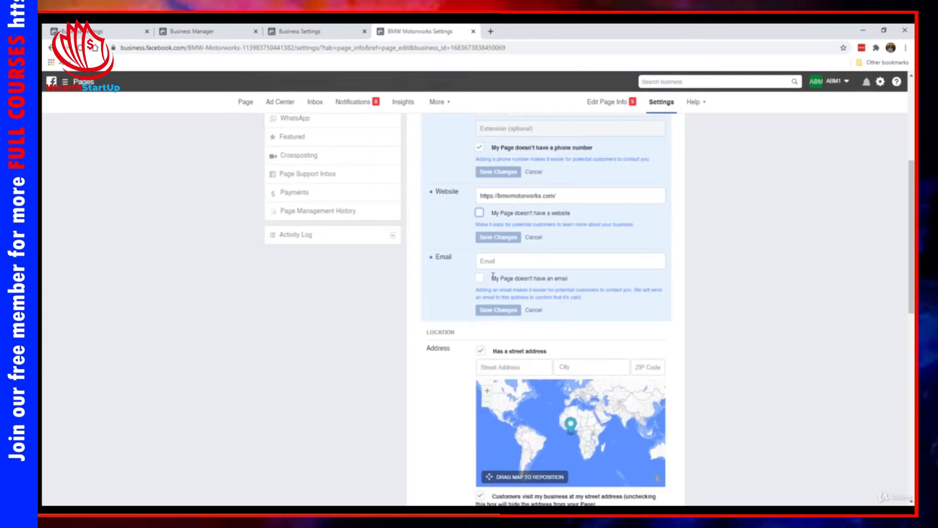
{"action": "left_click", "coordinate": [496, 260]}
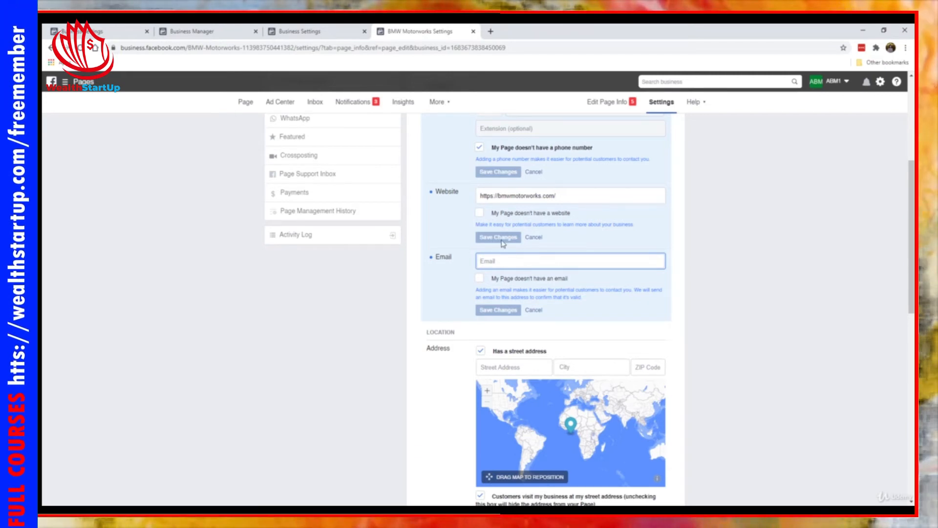
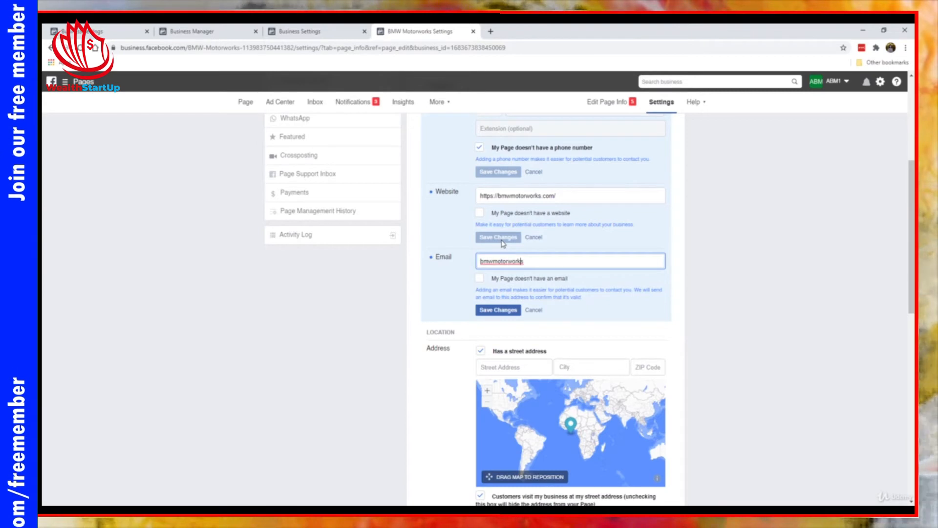
{"action": "key", "text": "Home"}
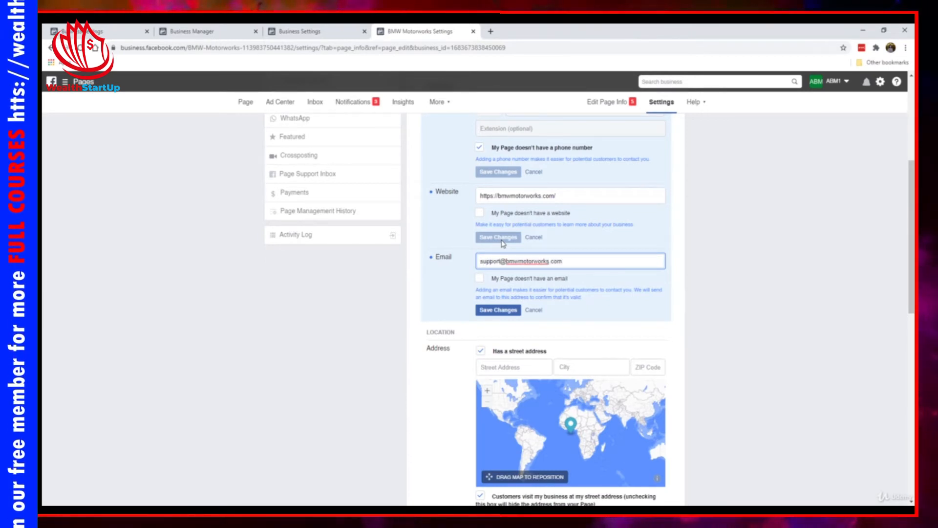
{"action": "left_click", "coordinate": [480, 280]}
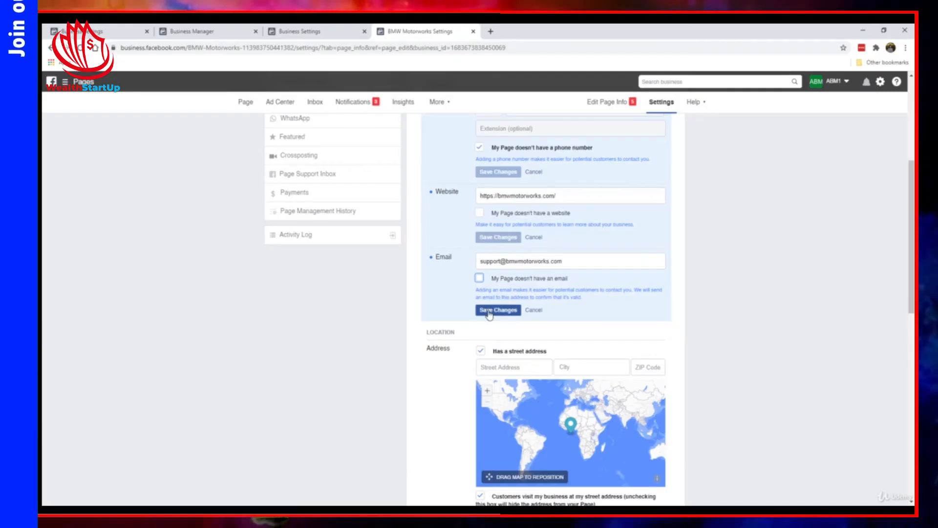
{"action": "left_click", "coordinate": [489, 311]}
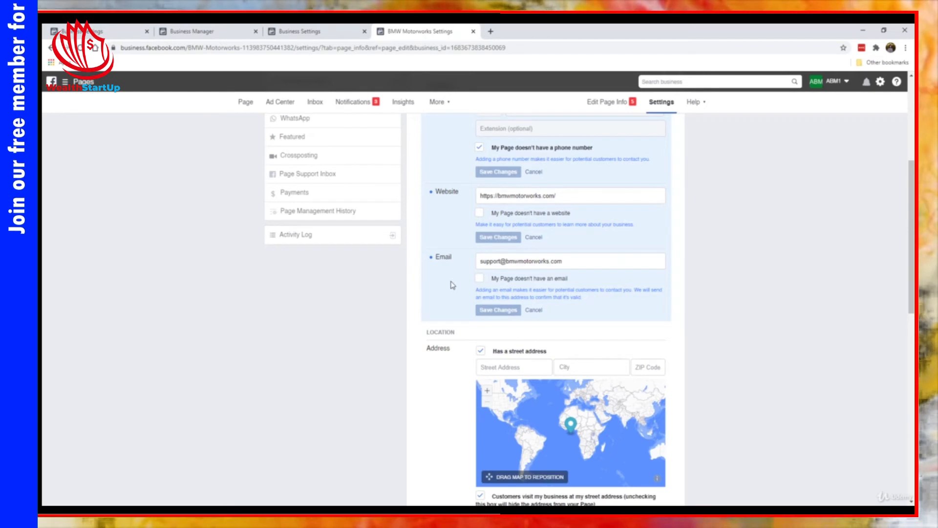
{"action": "scroll", "coordinate": [450, 274], "scroll_direction": "down", "scroll_amount": 3}
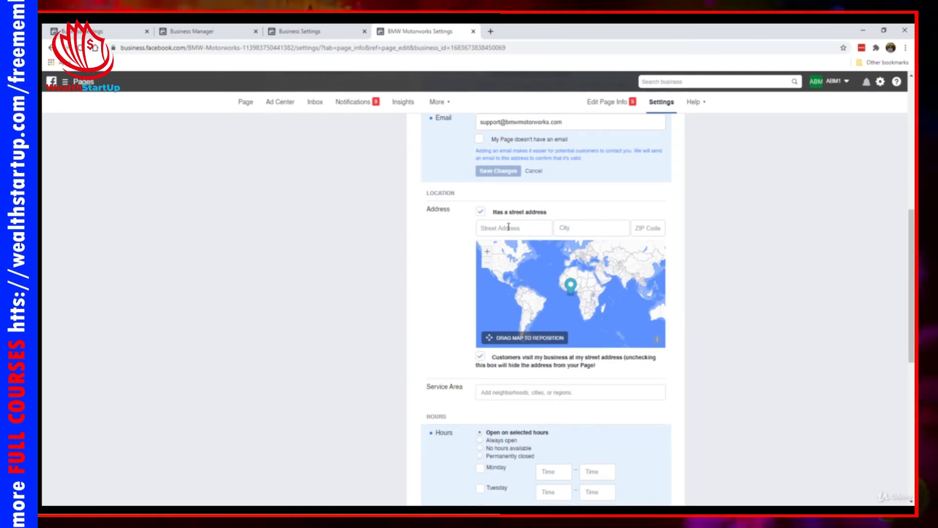
- Mark the Page as having no street address for customer visits and save
{"action": "left_click", "coordinate": [480, 214]}
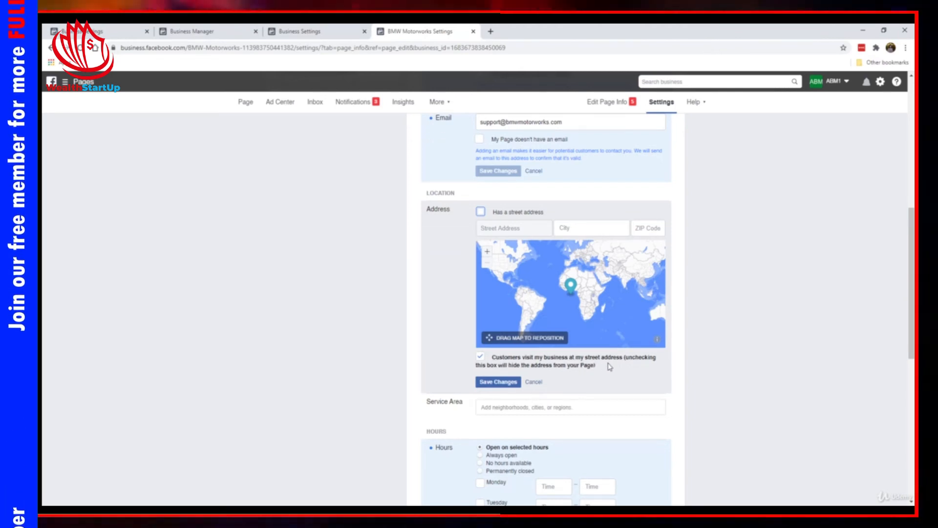
{"action": "left_click", "coordinate": [481, 357]}
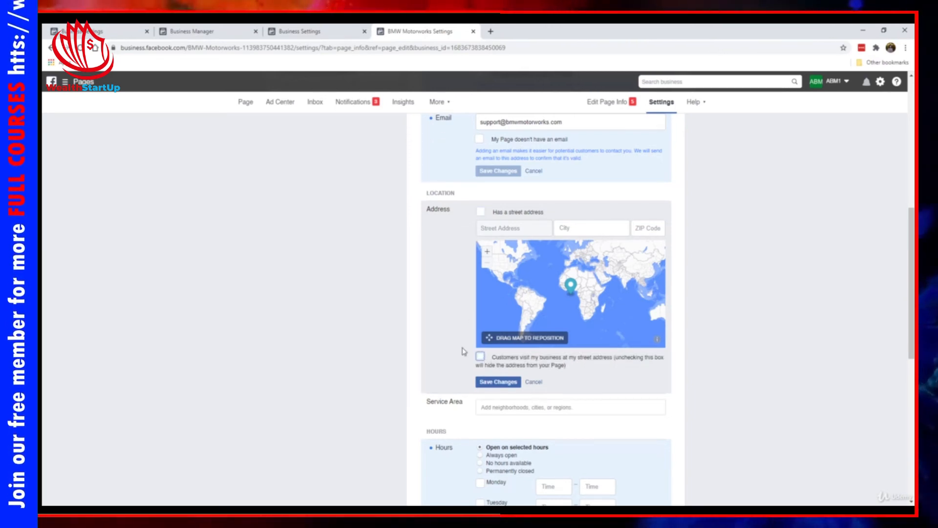
{"action": "left_click", "coordinate": [499, 382]}
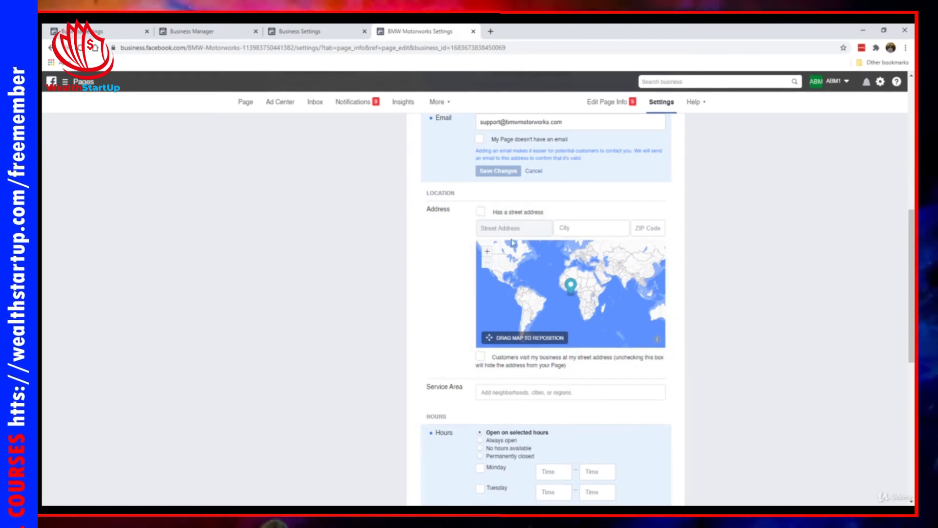
- Cancel the unfinished Service Area edit and scroll down to Hours
{"action": "scroll", "coordinate": [407, 304], "scroll_direction": "down", "scroll_amount": 4}
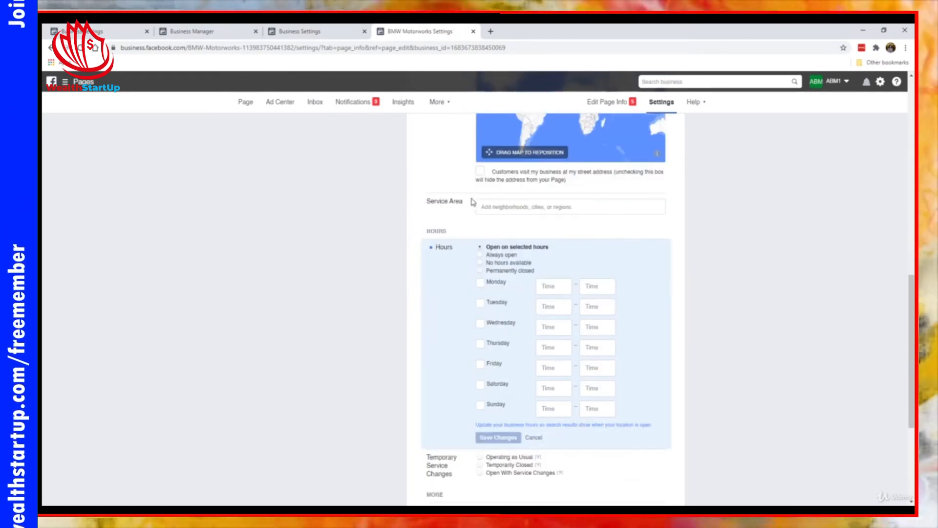
{"action": "left_click", "coordinate": [508, 209]}
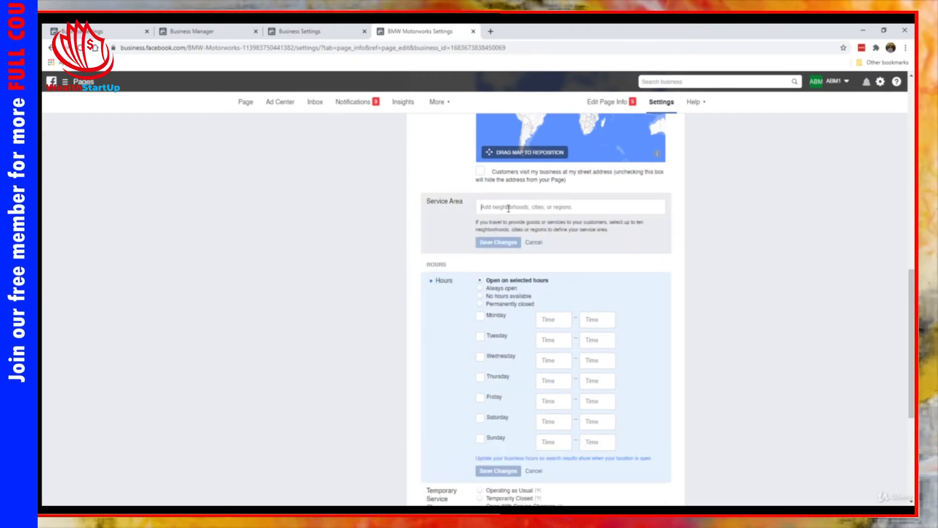
{"action": "left_click", "coordinate": [532, 243]}
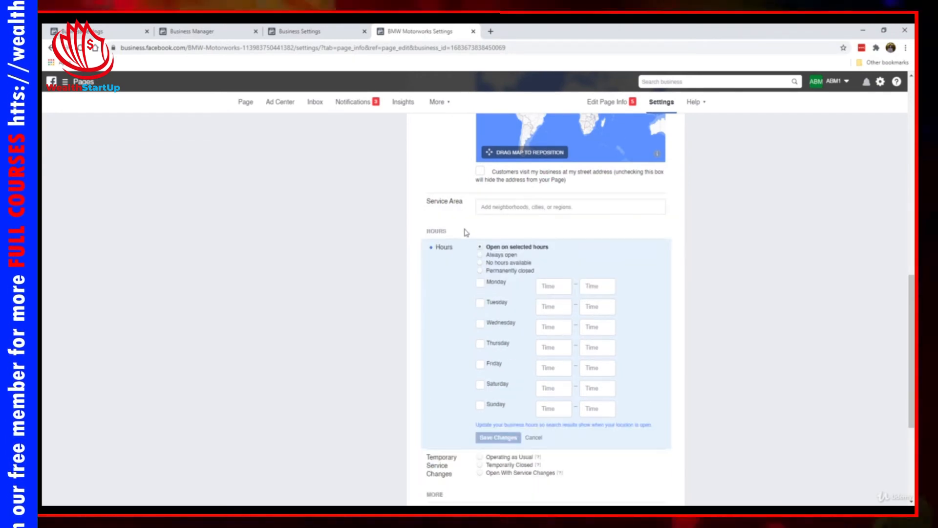
{"action": "scroll", "coordinate": [453, 217], "scroll_direction": "down", "scroll_amount": 1}
{"action": "scroll", "coordinate": [453, 217], "scroll_direction": "down", "scroll_amount": 1}
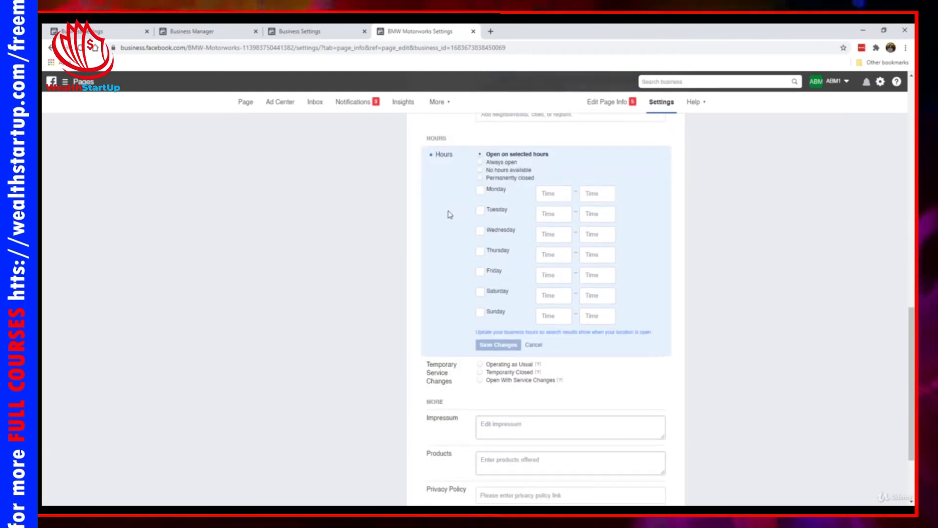
- Set the business Hours to Always open and save
{"action": "left_click", "coordinate": [509, 162]}
{"action": "left_click", "coordinate": [500, 239]}
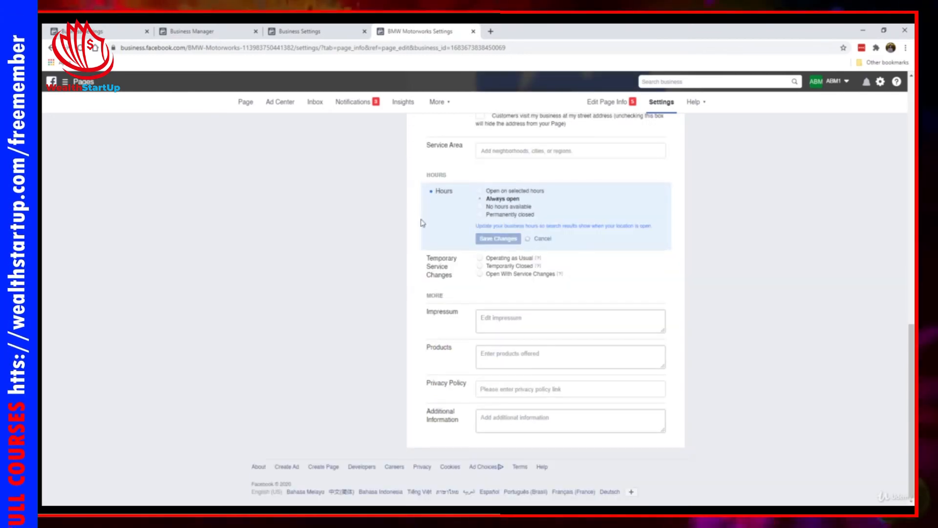
{"action": "left_click", "coordinate": [483, 215]}
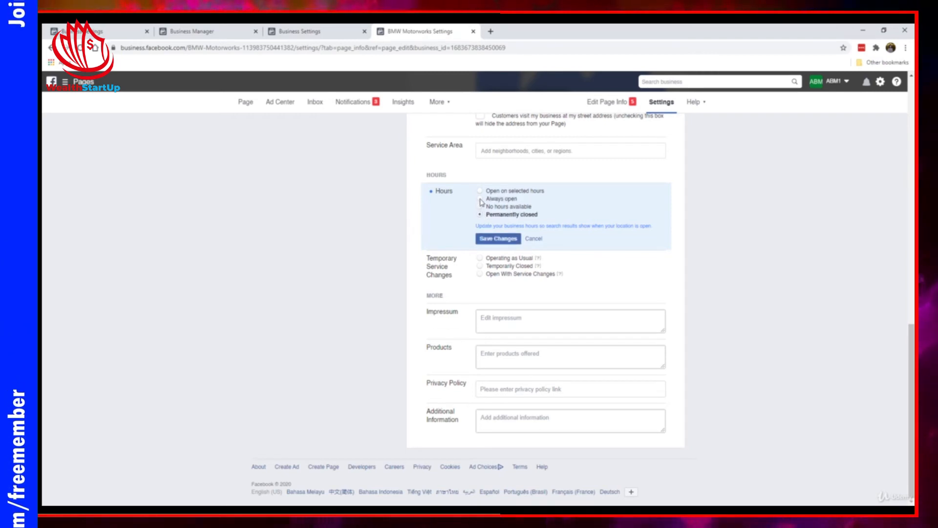
{"action": "left_click", "coordinate": [481, 198]}
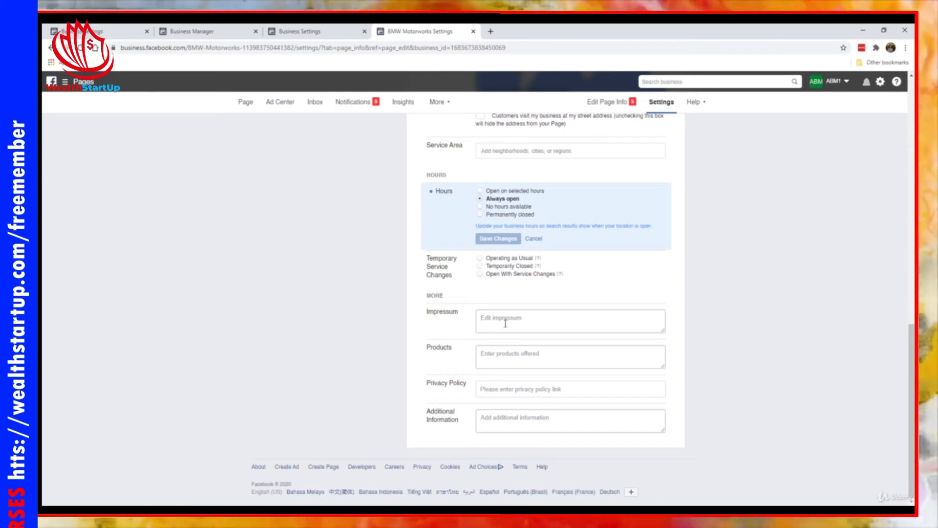
- Cancel the Privacy Policy edit, leaving it empty, and go to Messaging settings
{"action": "left_click", "coordinate": [504, 390]}
{"action": "left_click", "coordinate": [433, 387]}
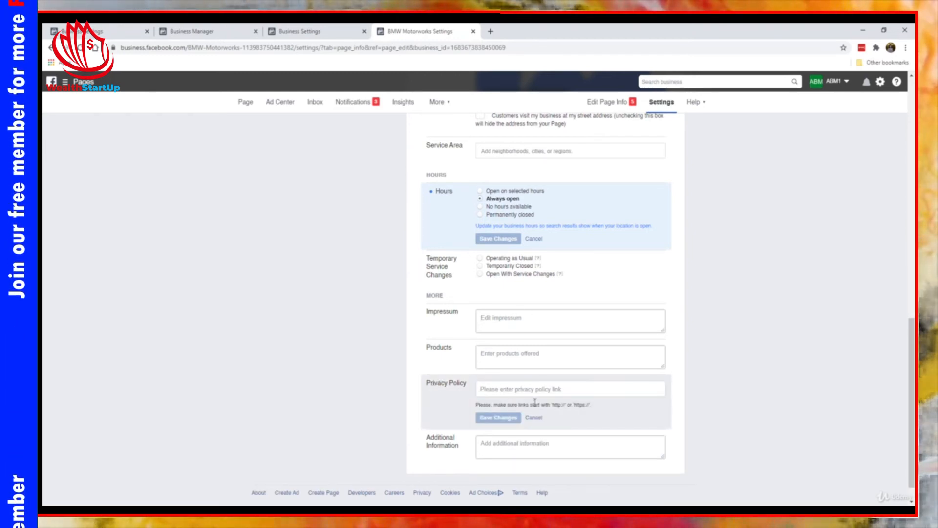
{"action": "left_click", "coordinate": [533, 418]}
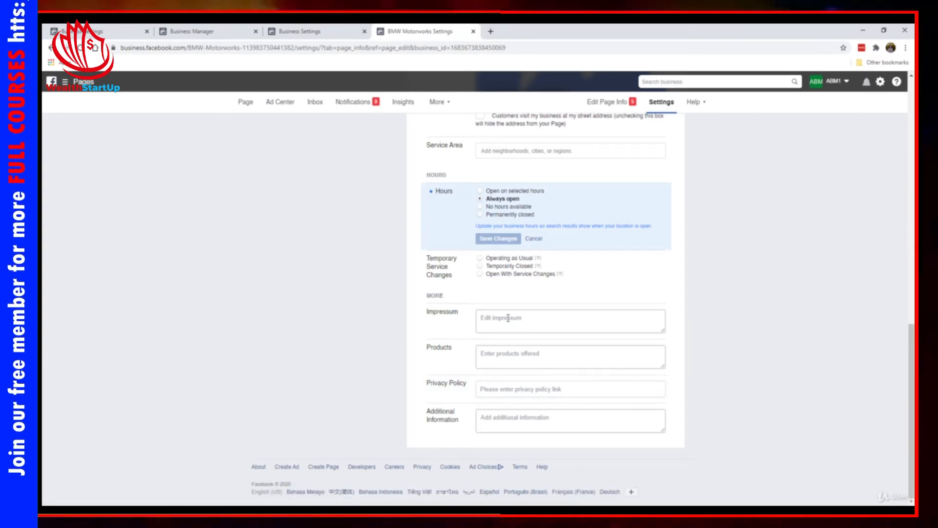
{"action": "scroll", "coordinate": [440, 291], "scroll_direction": "up", "scroll_amount": 15}
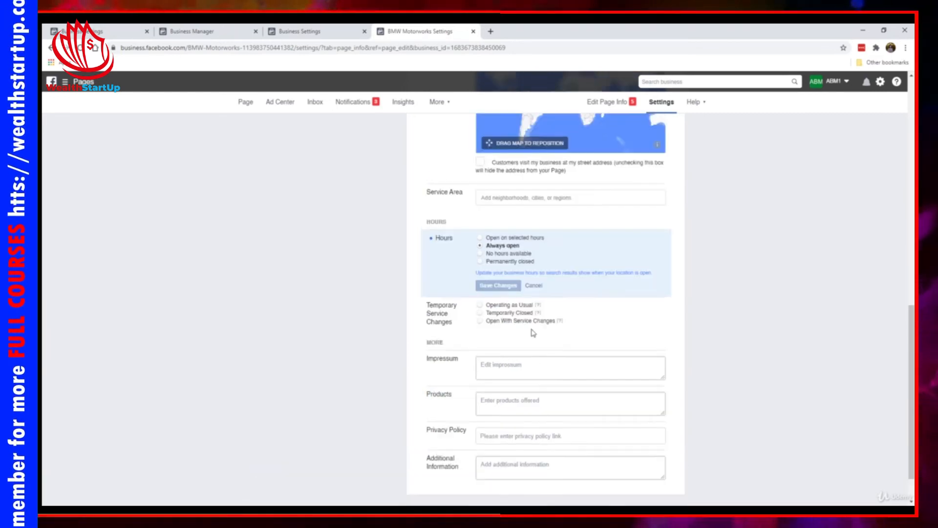
{"action": "left_click", "coordinate": [311, 168]}
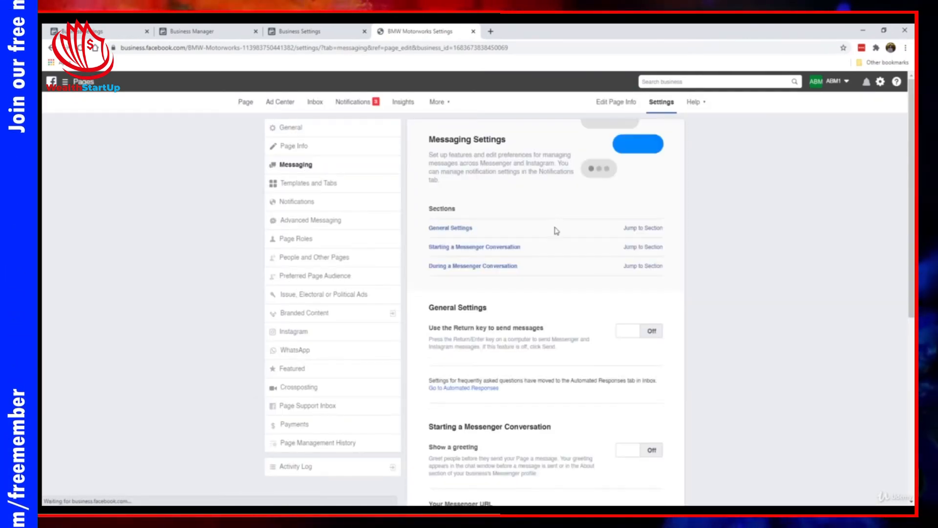
- Scroll through the Messaging General Settings and Messenger conversation sections
{"action": "scroll", "coordinate": [549, 291], "scroll_direction": "down", "scroll_amount": 6}
{"action": "scroll", "coordinate": [547, 293], "scroll_direction": "down", "scroll_amount": 1}
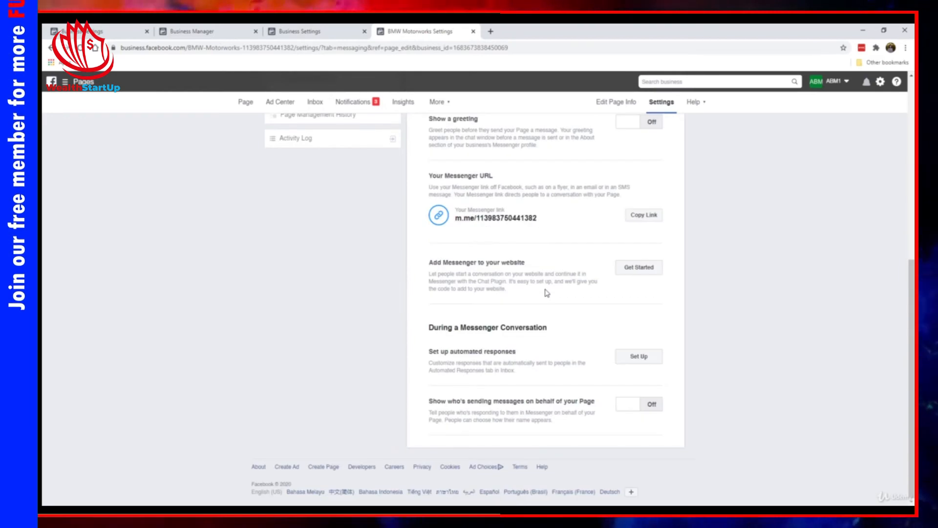
{"action": "scroll", "coordinate": [547, 293], "scroll_direction": "up", "scroll_amount": 10}
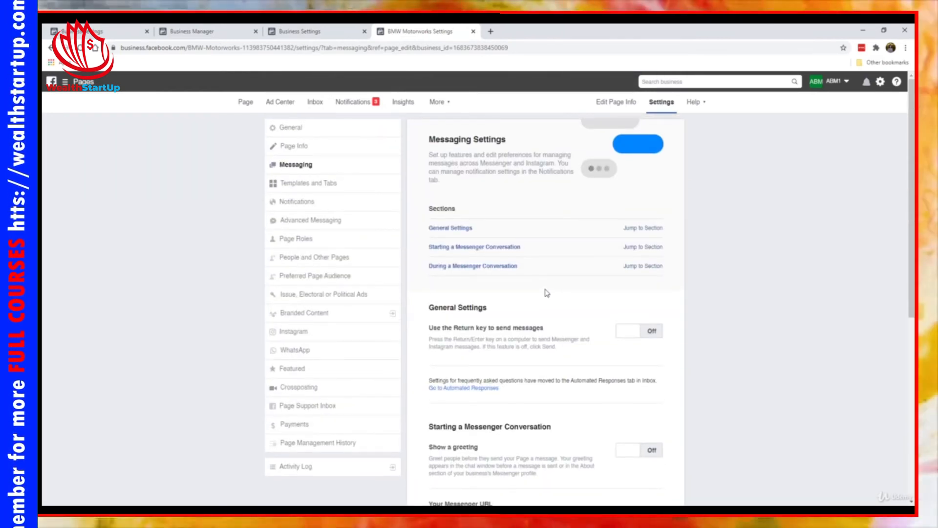
{"action": "scroll", "coordinate": [547, 292], "scroll_direction": "down", "scroll_amount": 8}
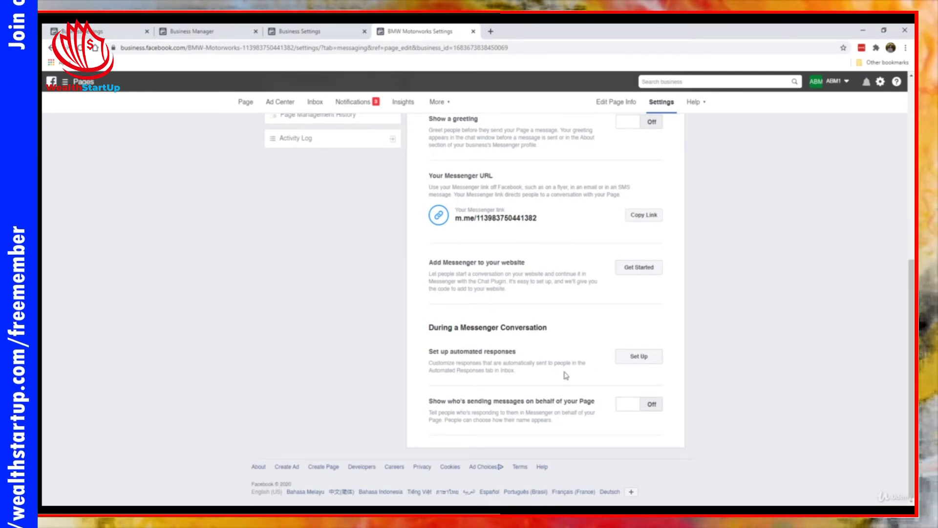
{"action": "scroll", "coordinate": [528, 327], "scroll_direction": "up", "scroll_amount": 10}
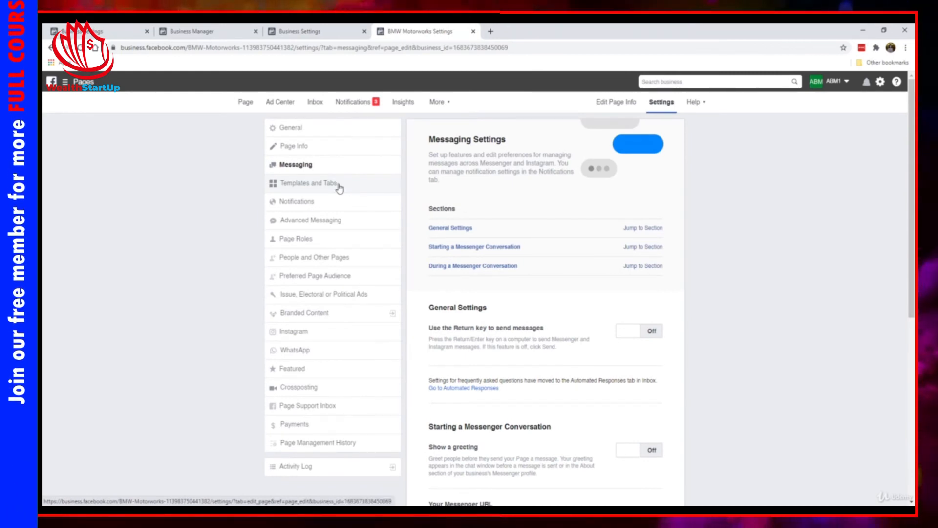
{"action": "scroll", "coordinate": [516, 264], "scroll_direction": "down", "scroll_amount": 7}
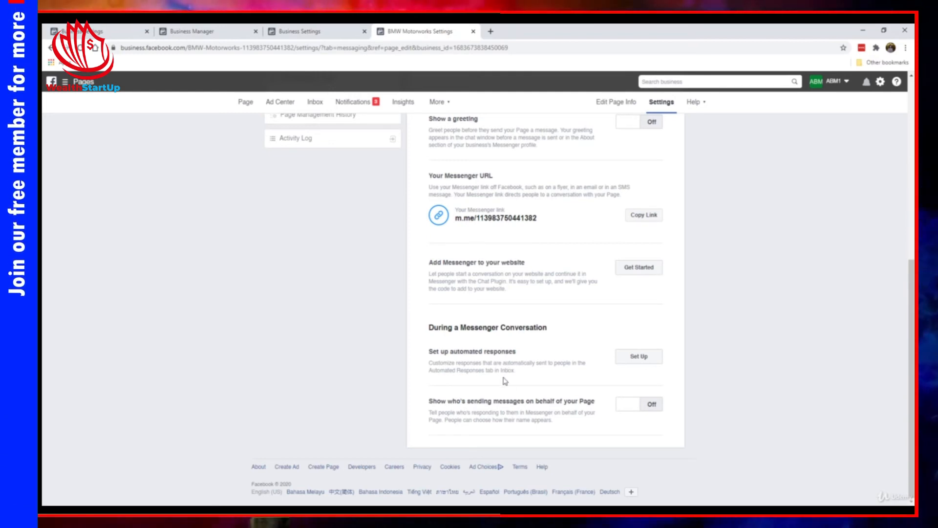
{"action": "scroll", "coordinate": [505, 381], "scroll_direction": "up", "scroll_amount": 6}
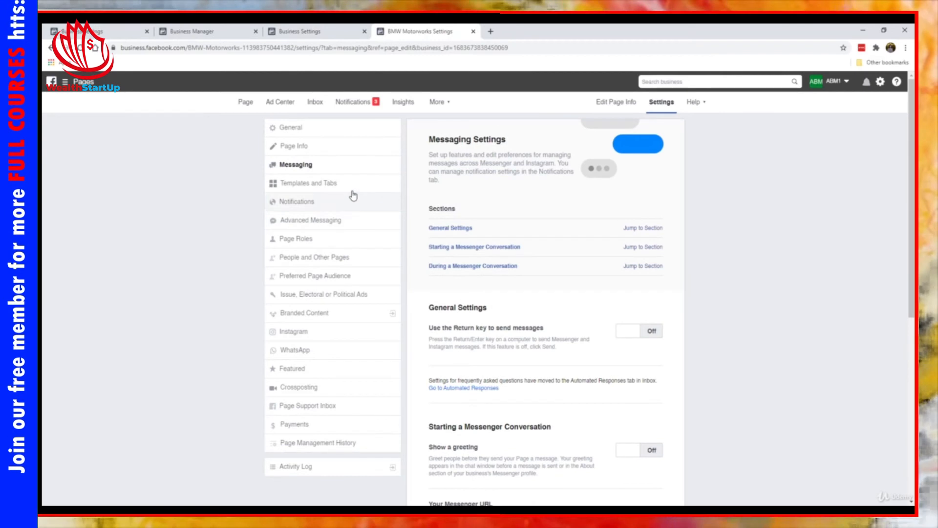
- Open Templates and Tabs and review the Standard template's default tab list
{"action": "left_click", "coordinate": [349, 189]}
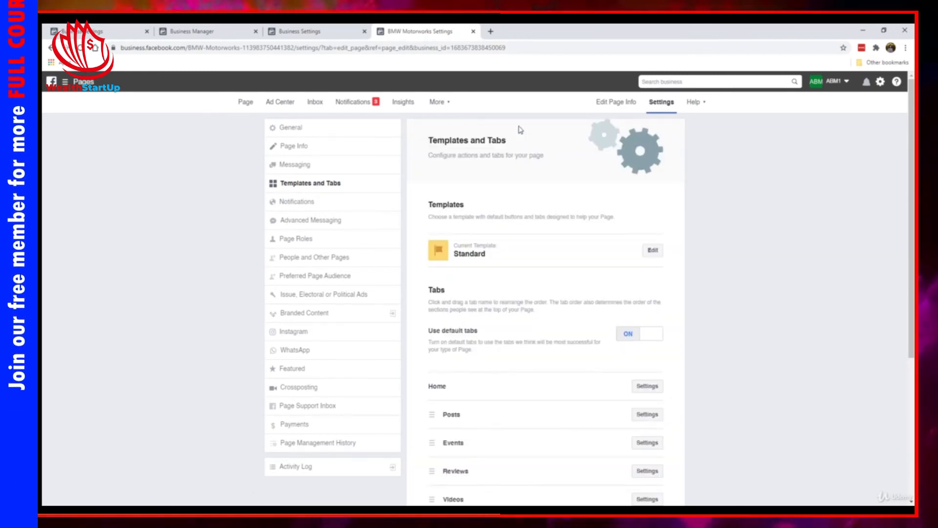
{"action": "scroll", "coordinate": [567, 303], "scroll_direction": "down", "scroll_amount": 2}
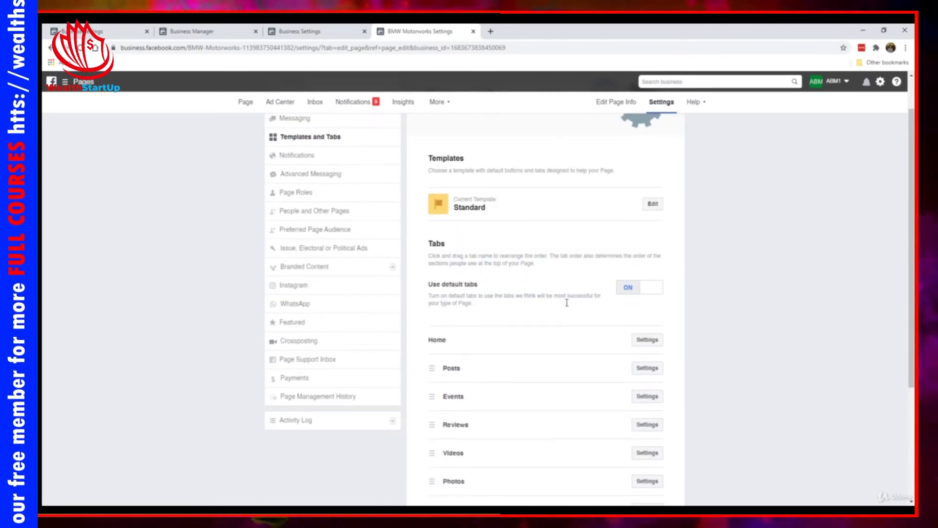
{"action": "scroll", "coordinate": [528, 257], "scroll_direction": "up", "scroll_amount": 2}
{"action": "scroll", "coordinate": [530, 259], "scroll_direction": "down", "scroll_amount": 1}
{"action": "scroll", "coordinate": [532, 256], "scroll_direction": "down", "scroll_amount": 1}
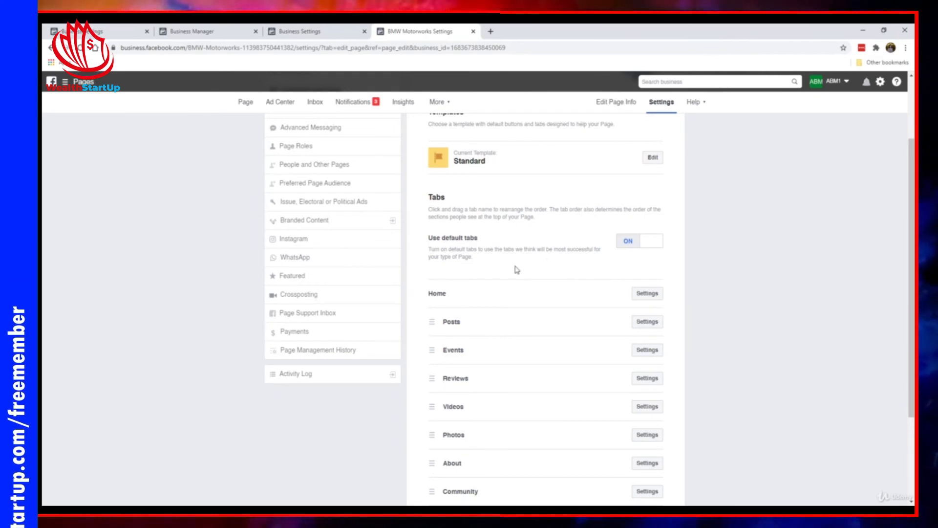
{"action": "scroll", "coordinate": [517, 269], "scroll_direction": "down", "scroll_amount": 2}
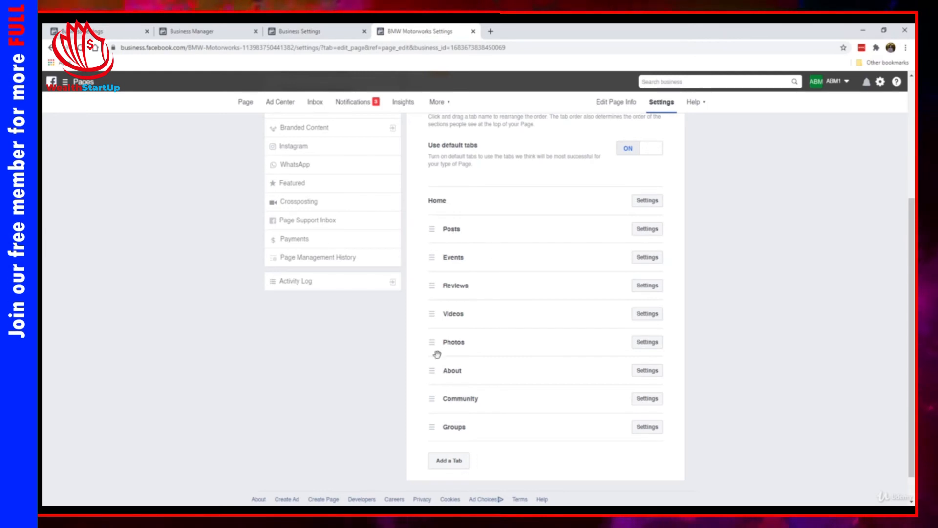
{"action": "scroll", "coordinate": [492, 331], "scroll_direction": "up", "scroll_amount": 2}
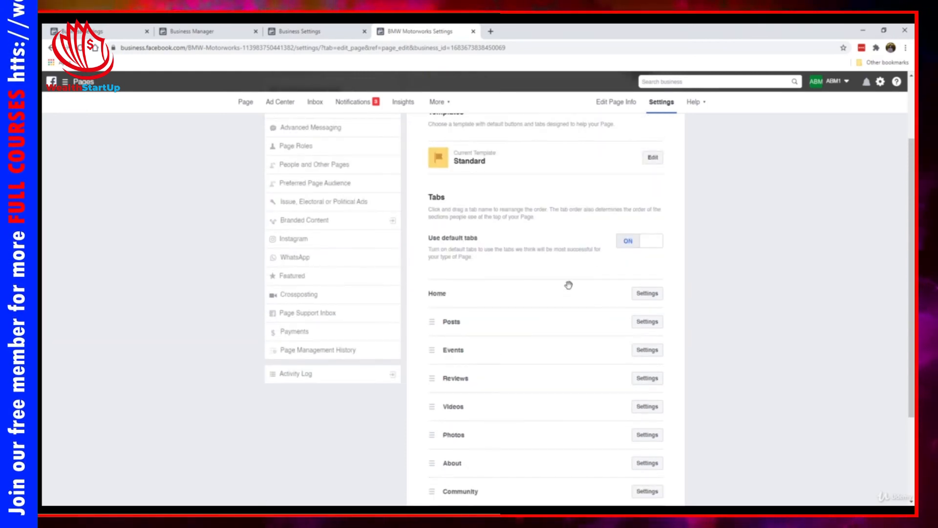
- Turn off Use default tabs, then hide the Events tab and save
{"action": "left_click", "coordinate": [631, 242]}
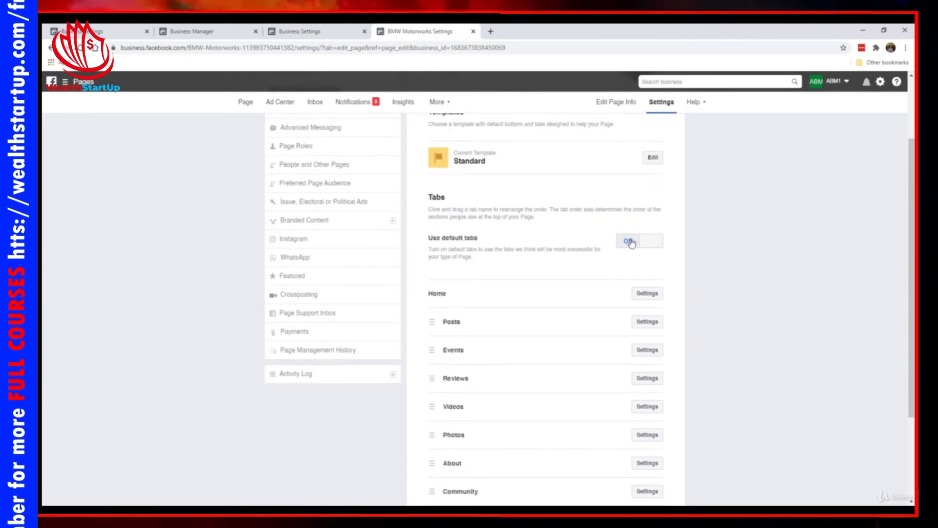
{"action": "scroll", "coordinate": [511, 266], "scroll_direction": "down", "scroll_amount": 2}
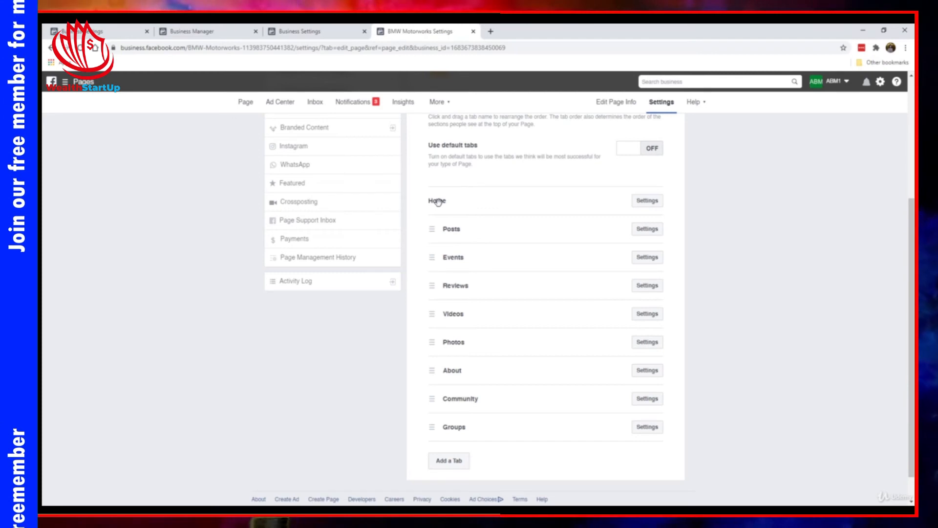
{"action": "left_click", "coordinate": [648, 230]}
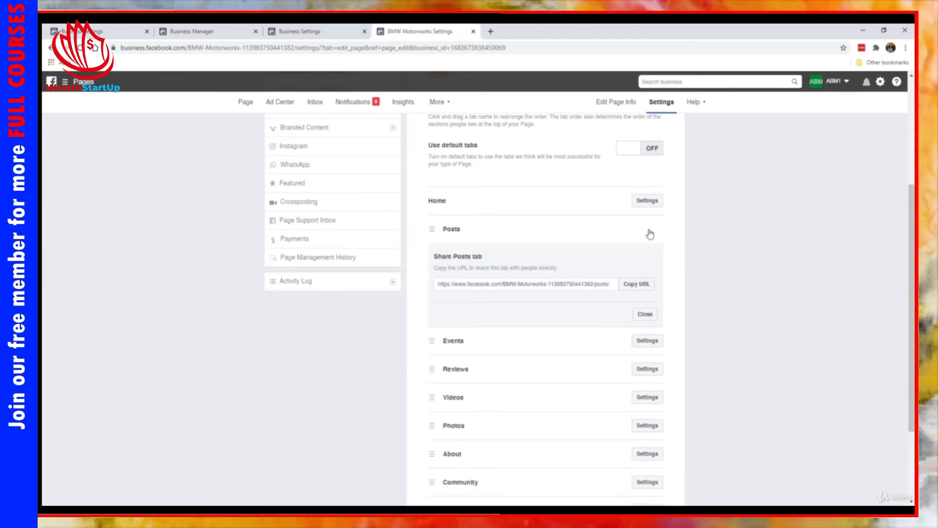
{"action": "left_click", "coordinate": [645, 313]}
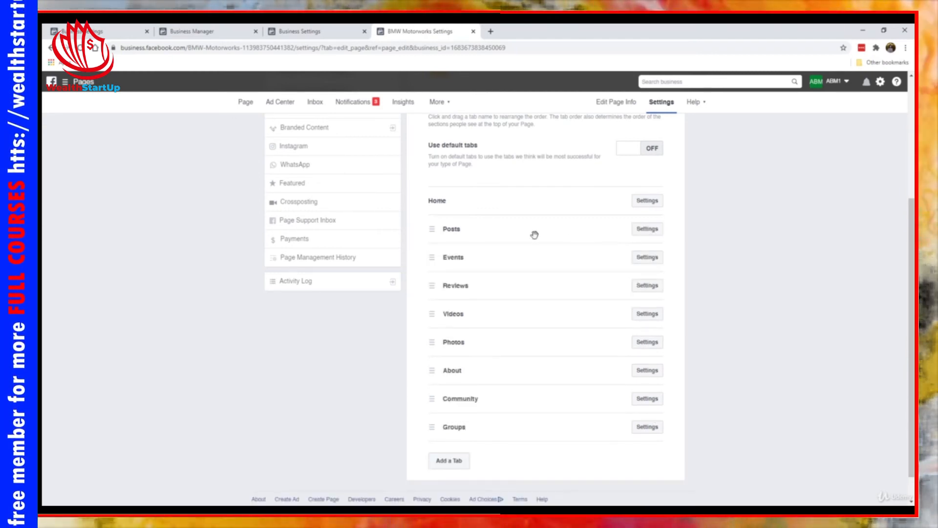
{"action": "left_click", "coordinate": [649, 259]}
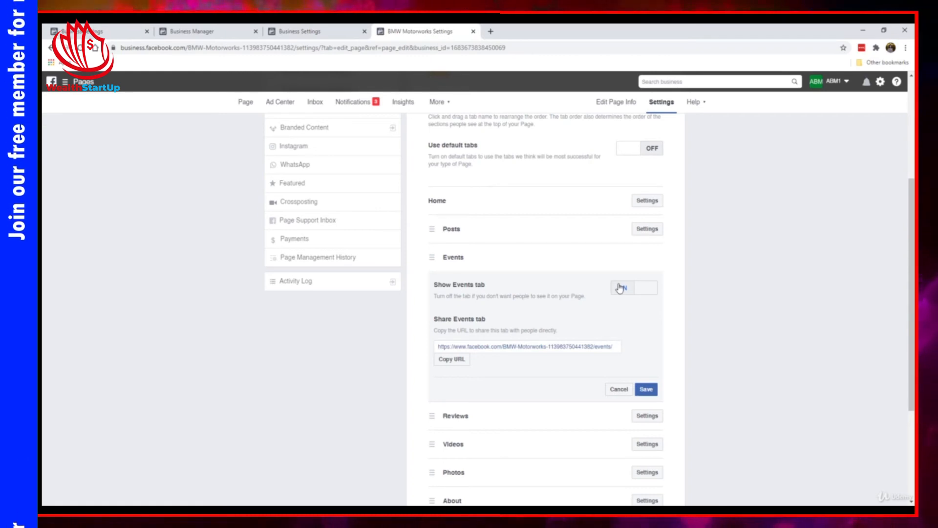
{"action": "left_click", "coordinate": [620, 287]}
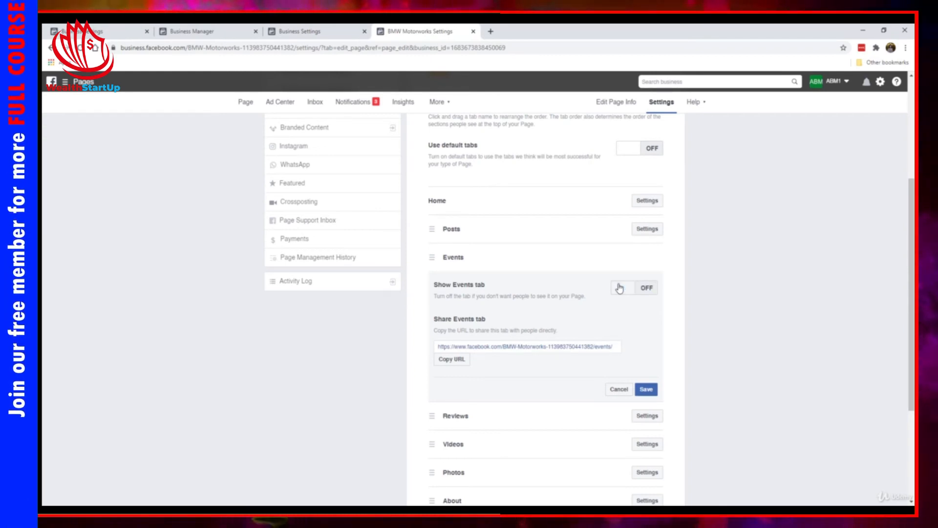
{"action": "left_click", "coordinate": [645, 390]}
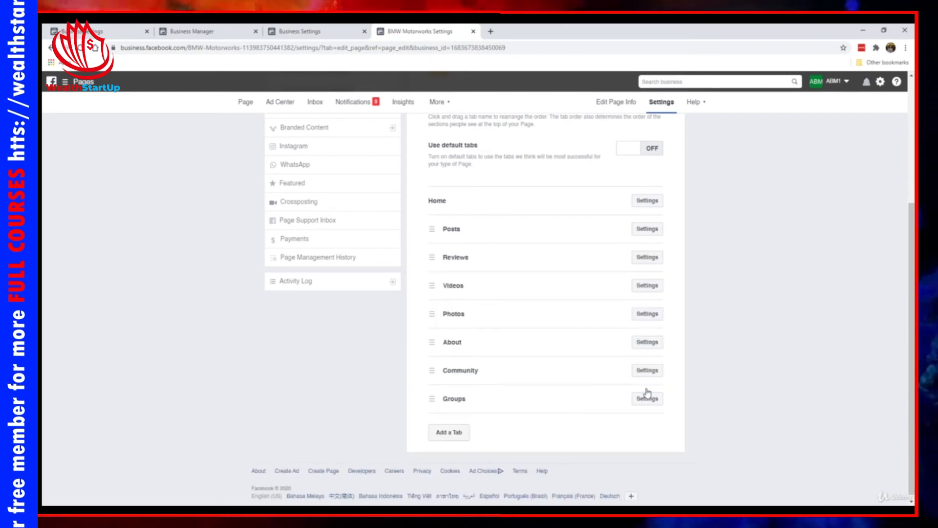
- Check the Videos and Community tab settings, then hide the Groups tab and save
{"action": "left_click", "coordinate": [639, 289]}
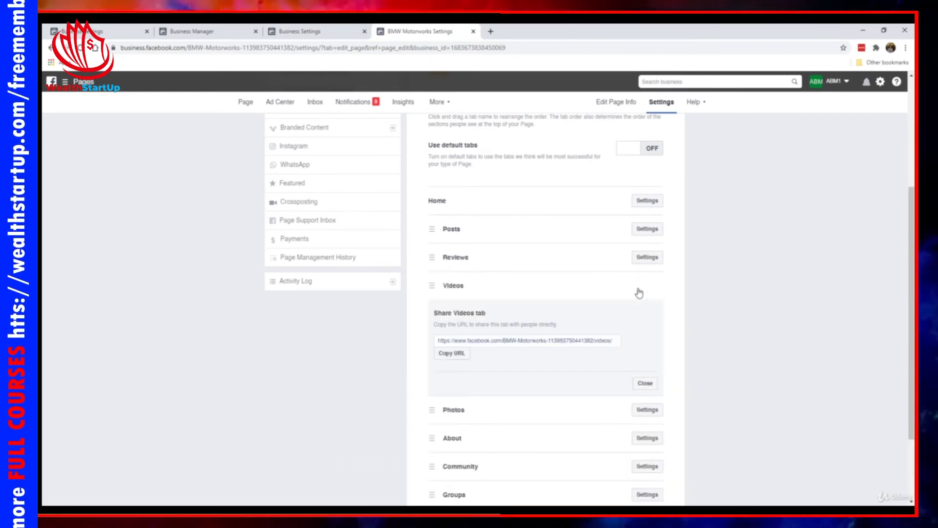
{"action": "left_click", "coordinate": [636, 387]}
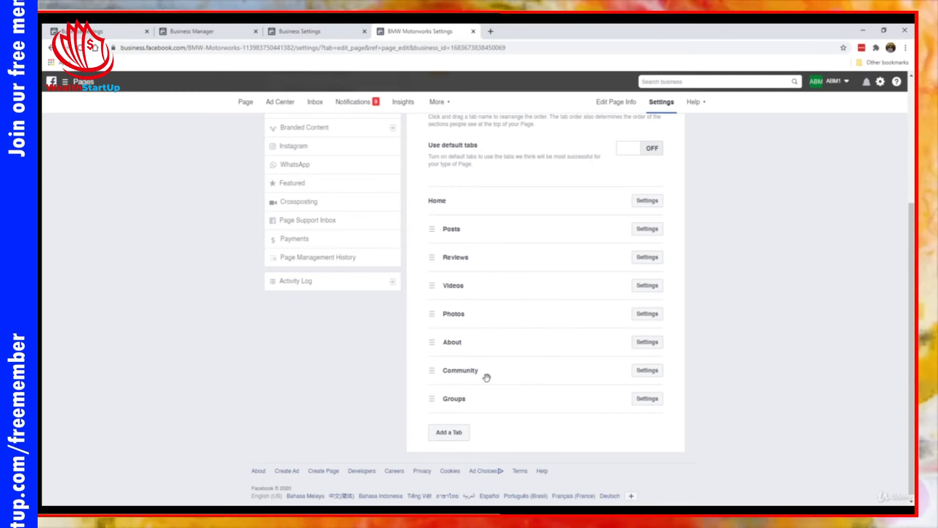
{"action": "left_click", "coordinate": [645, 370]}
{"action": "scroll", "coordinate": [644, 387], "scroll_direction": "down", "scroll_amount": 2}
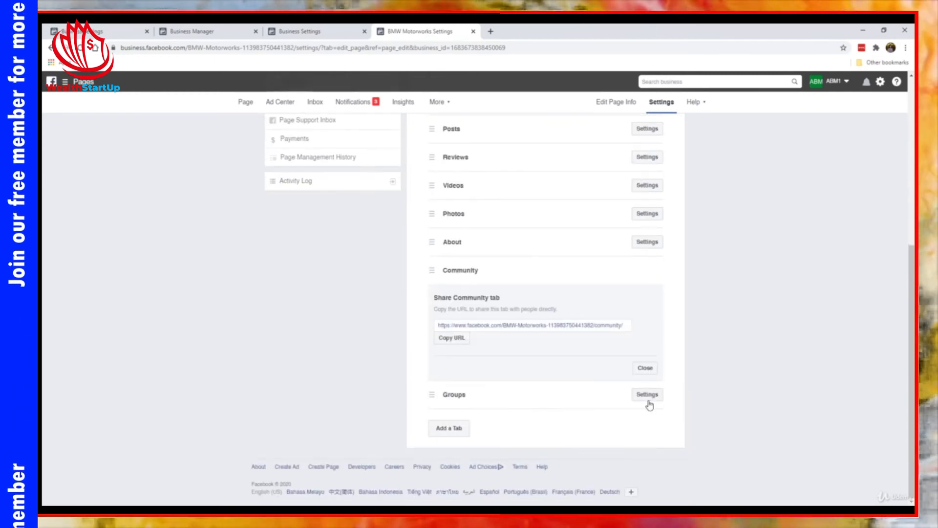
{"action": "left_click", "coordinate": [646, 369]}
{"action": "left_click", "coordinate": [641, 394]}
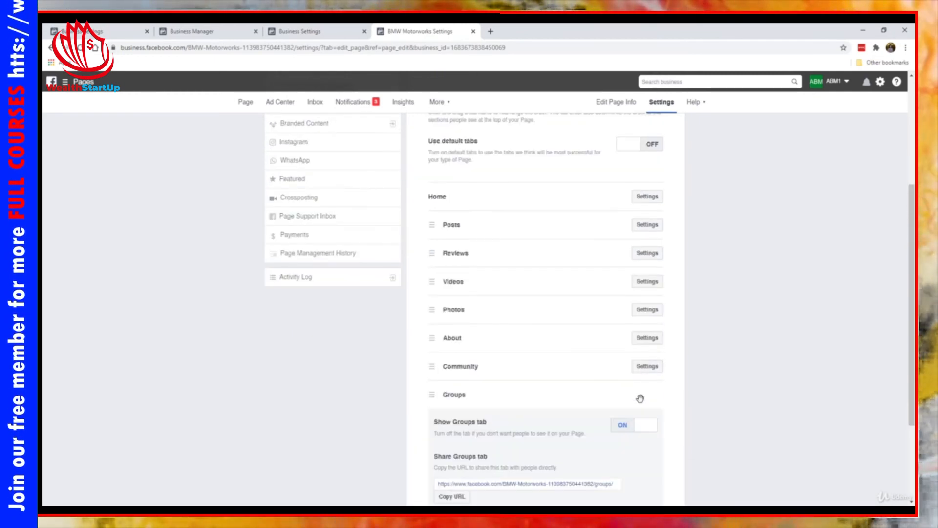
{"action": "scroll", "coordinate": [631, 391], "scroll_direction": "down", "scroll_amount": 2}
{"action": "left_click", "coordinate": [623, 335]}
{"action": "left_click", "coordinate": [647, 434]}
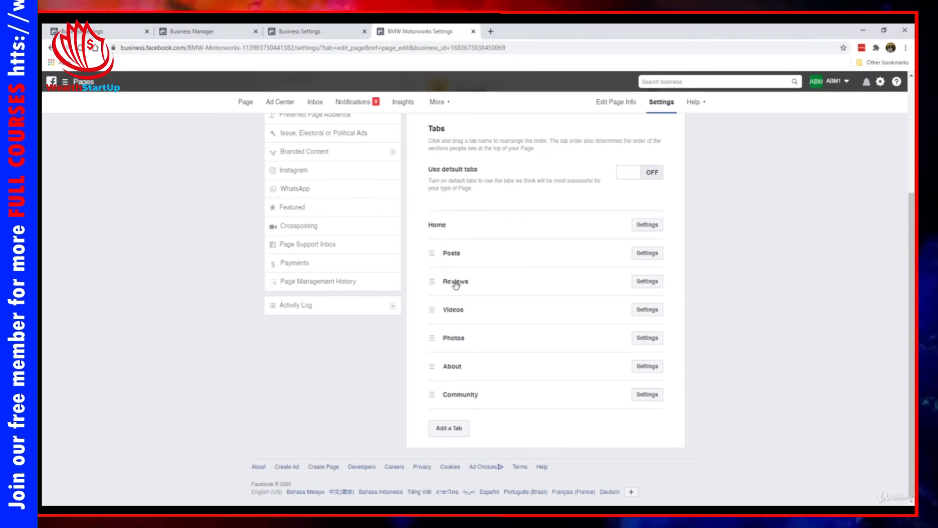
- Reorder the tabs as Home, About, Posts, Photos, Videos, Community, with Reviews last
{"action": "mouse_move", "coordinate": [440, 254]}
{"action": "left_mouse_down"}
{"action": "mouse_move", "coordinate": [433, 264]}
{"action": "mouse_move", "coordinate": [432, 253]}
{"action": "left_mouse_up"}
{"action": "left_click_drag", "start_coordinate": [435, 368], "coordinate": [434, 248]}
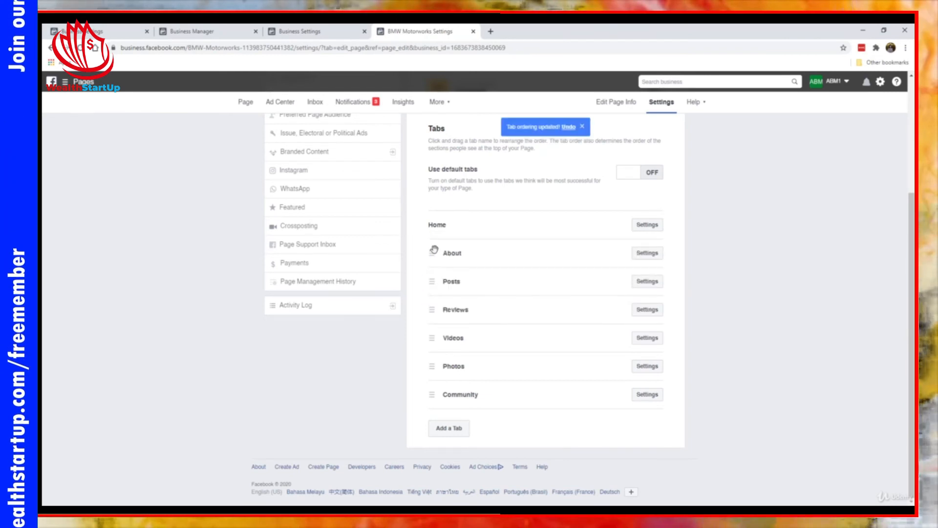
{"action": "left_click_drag", "start_coordinate": [434, 340], "coordinate": [432, 311]}
{"action": "left_click_drag", "start_coordinate": [433, 368], "coordinate": [432, 310]}
{"action": "left_click_drag", "start_coordinate": [433, 366], "coordinate": [442, 417]}
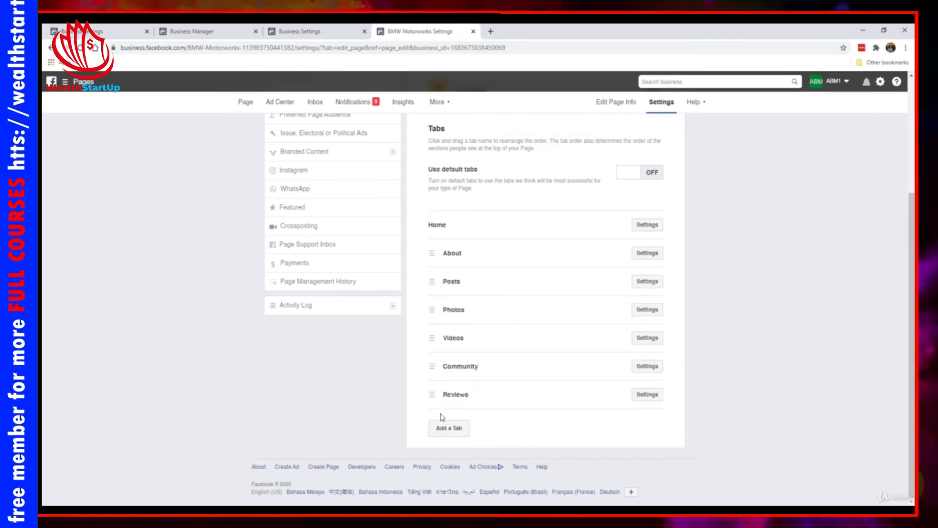
- Switch off Show Reviews in the Reviews tab settings and save
{"action": "left_click", "coordinate": [648, 395]}
{"action": "scroll", "coordinate": [639, 392], "scroll_direction": "down", "scroll_amount": 2}
{"action": "scroll", "coordinate": [606, 269], "scroll_direction": "up", "scroll_amount": 1}
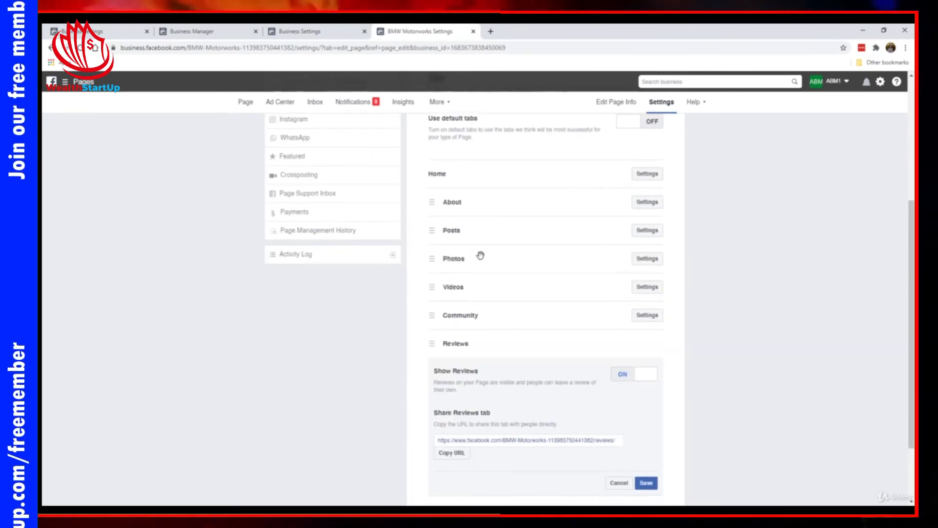
{"action": "scroll", "coordinate": [481, 255], "scroll_direction": "down", "scroll_amount": 2}
{"action": "left_click", "coordinate": [628, 289]}
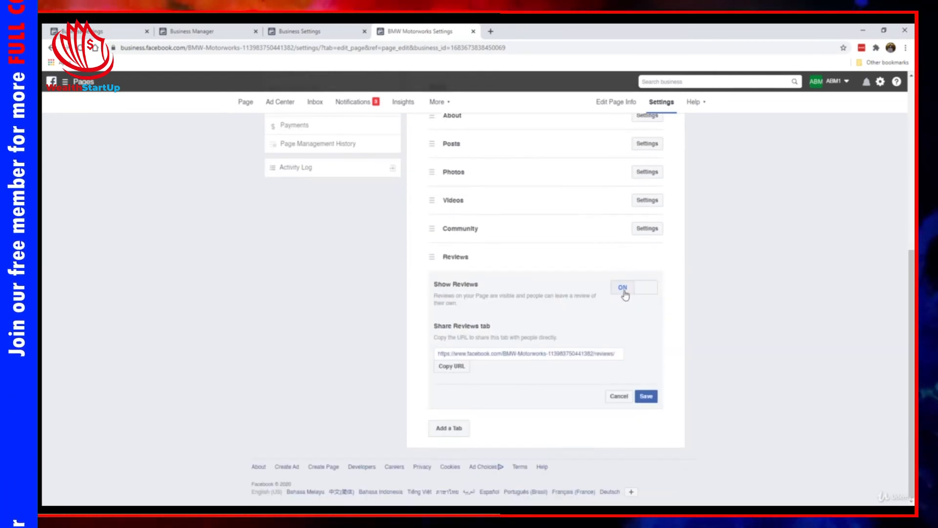
{"action": "left_click", "coordinate": [646, 395]}
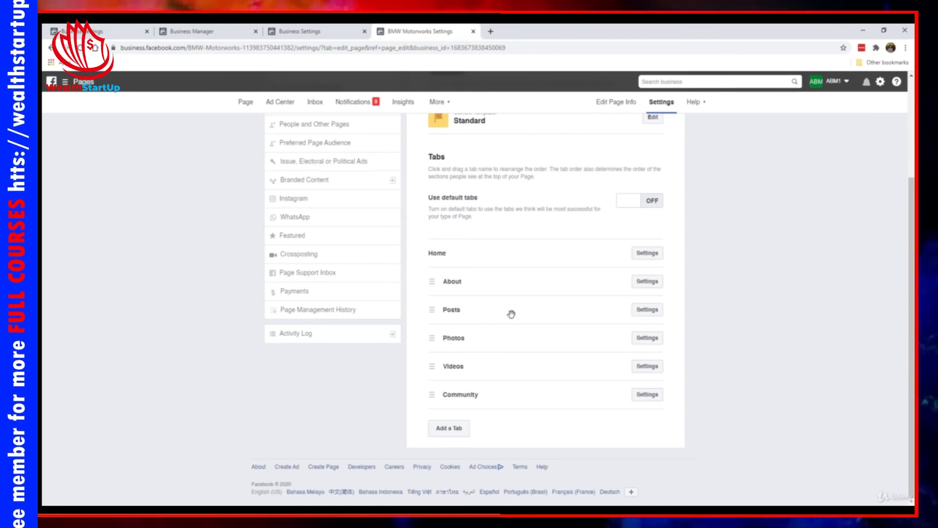
{"action": "scroll", "coordinate": [511, 312], "scroll_direction": "up", "scroll_amount": 3}
{"action": "scroll", "coordinate": [530, 289], "scroll_direction": "down", "scroll_amount": 1}
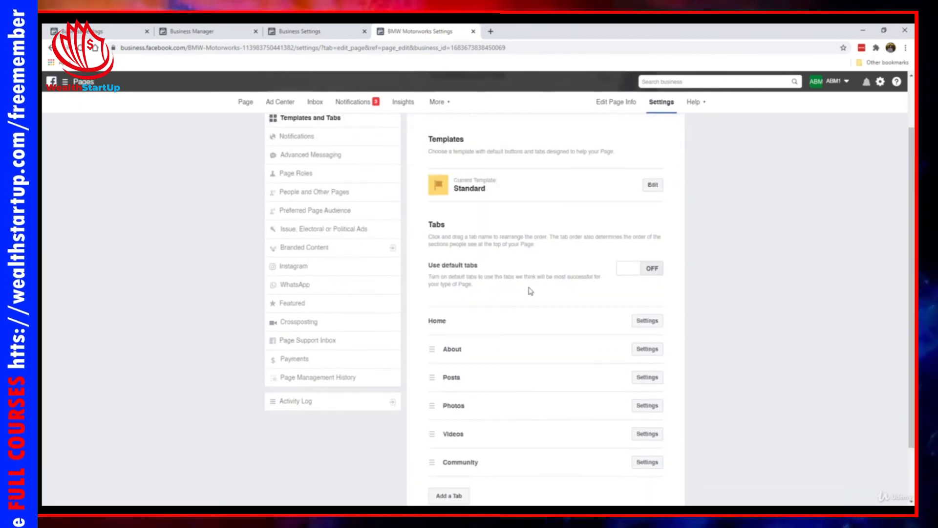
{"action": "scroll", "coordinate": [531, 292], "scroll_direction": "down", "scroll_amount": 2}
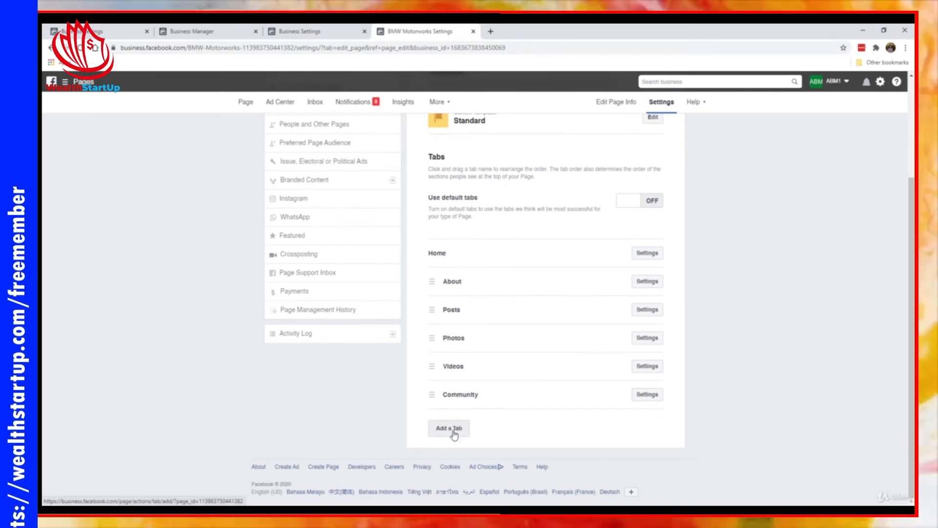
{"action": "left_click", "coordinate": [454, 430]}
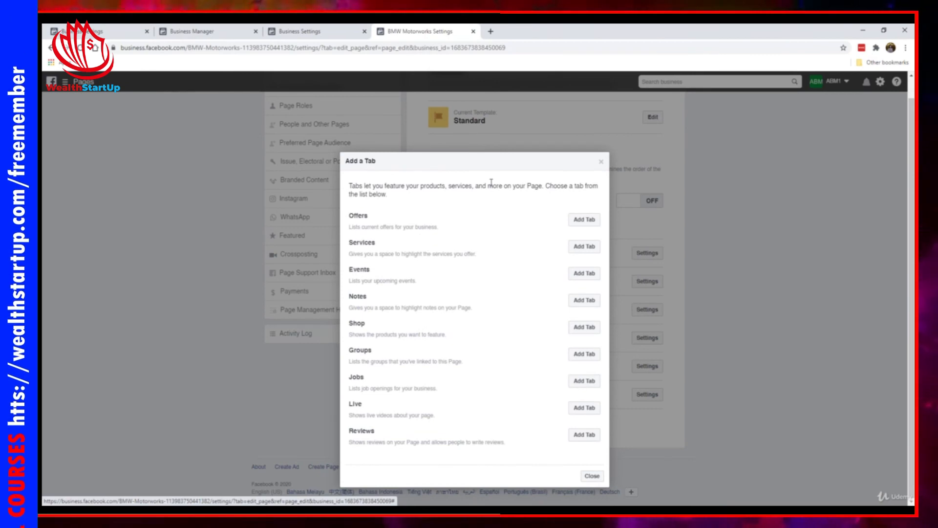
{"action": "left_click", "coordinate": [601, 161]}
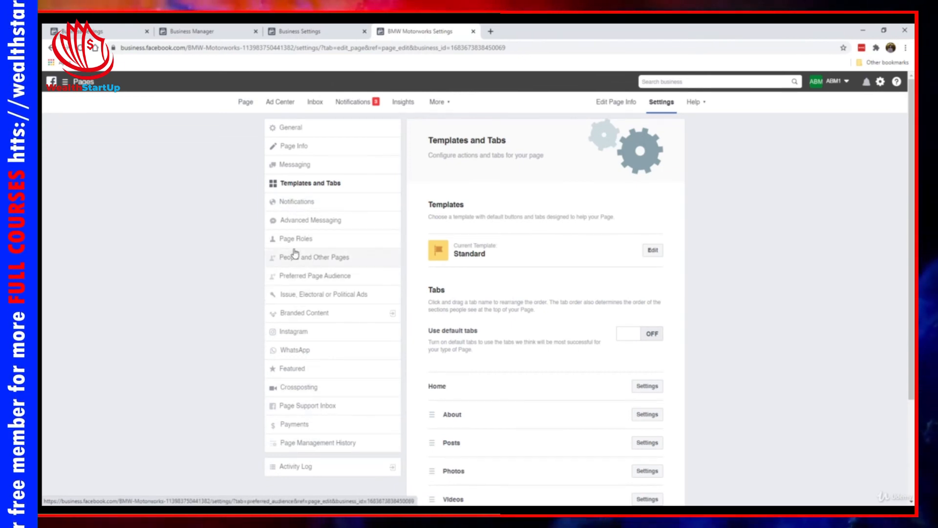
- Open the Instagram settings and start Connect Account, closing the login without linking, then return to the Page home
{"action": "left_click", "coordinate": [324, 335]}
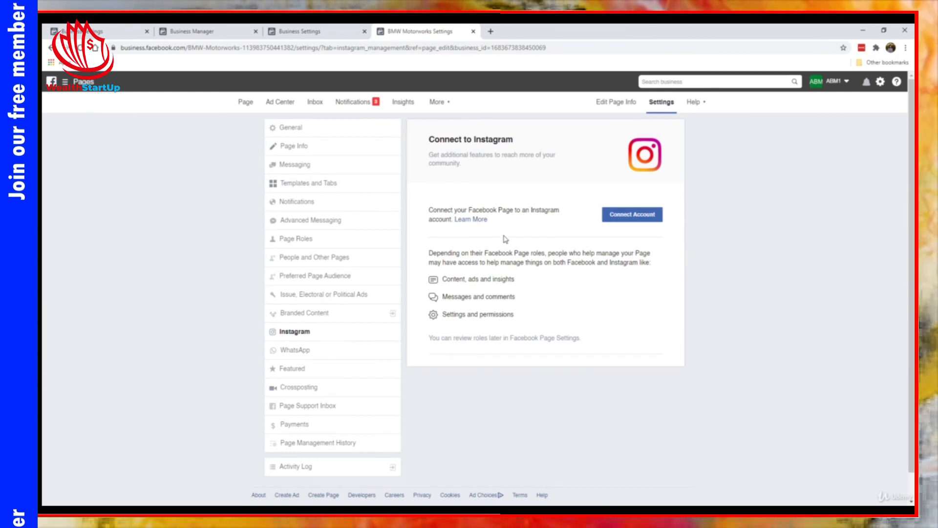
{"action": "left_click", "coordinate": [644, 215]}
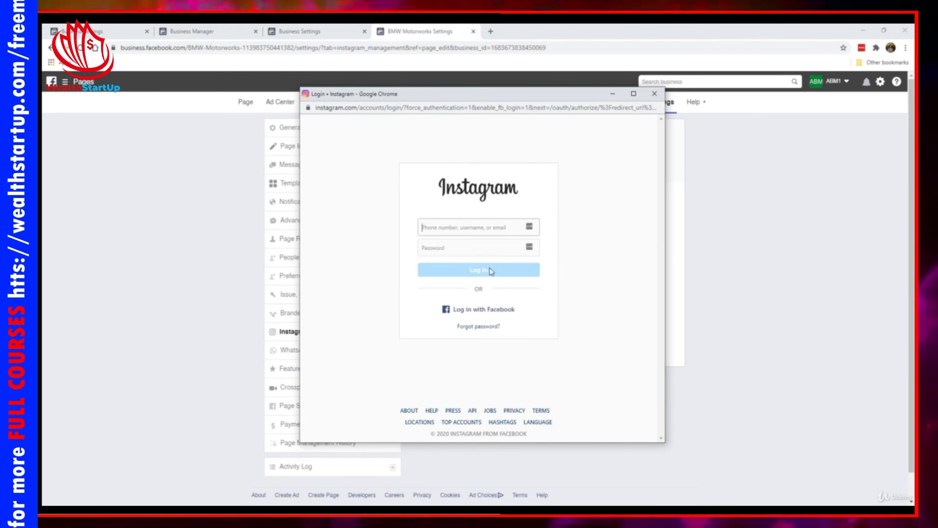
{"action": "left_click", "coordinate": [654, 94]}
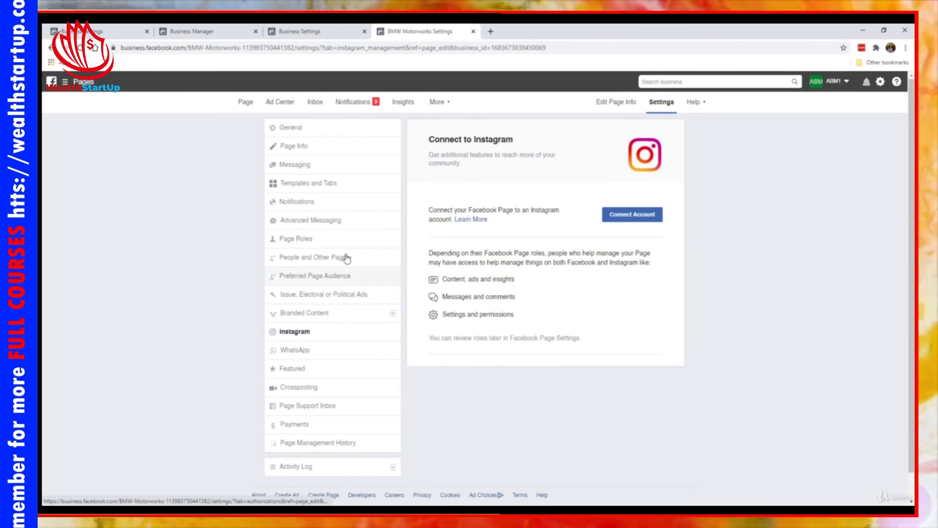
{"action": "left_click", "coordinate": [246, 102]}
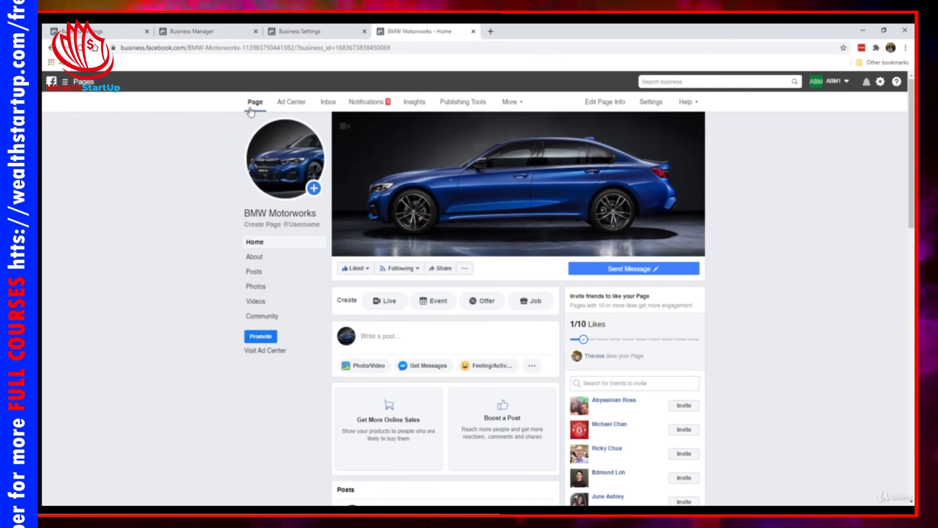
- Scroll through the BMW Motorworks Page feed showing the business hours and website posts
{"action": "scroll", "coordinate": [211, 249], "scroll_direction": "down", "scroll_amount": 10}
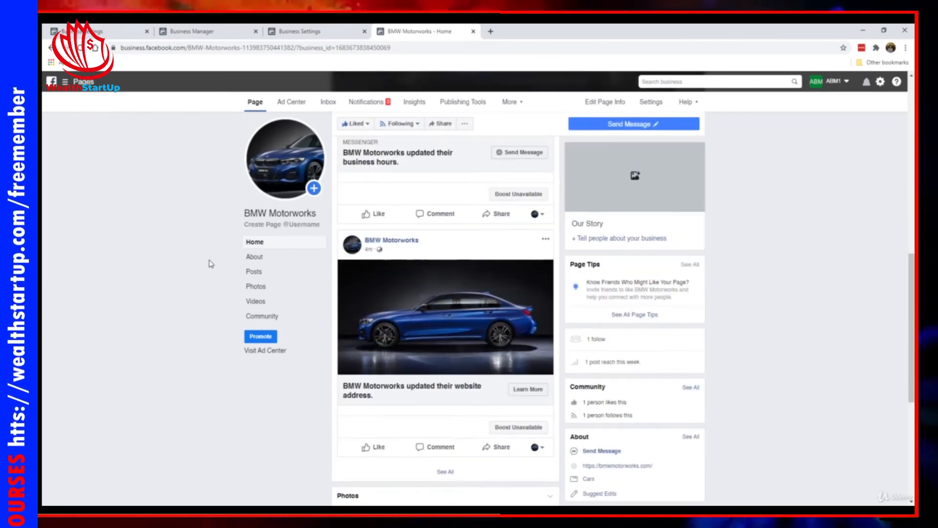
{"action": "scroll", "coordinate": [210, 264], "scroll_direction": "down", "scroll_amount": 6}
{"action": "scroll", "coordinate": [563, 303], "scroll_direction": "up", "scroll_amount": 6}
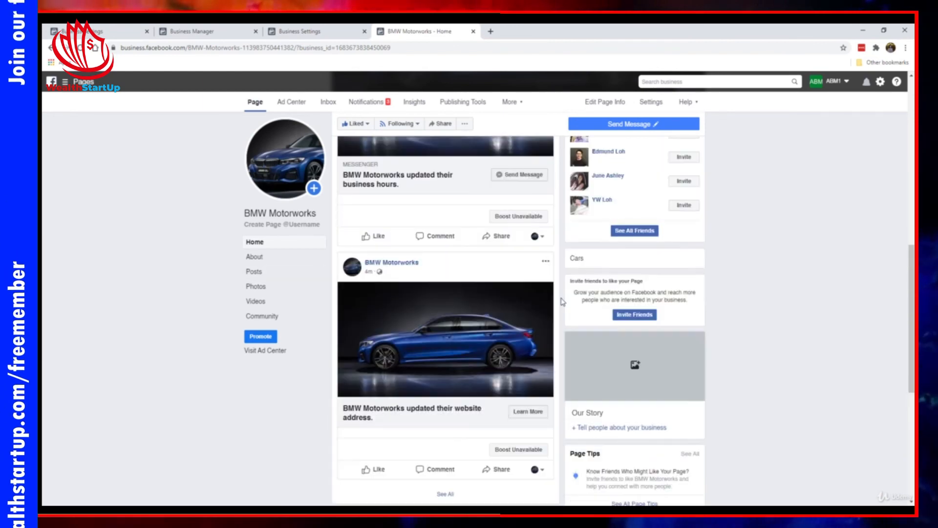
{"action": "scroll", "coordinate": [563, 302], "scroll_direction": "up", "scroll_amount": 10}
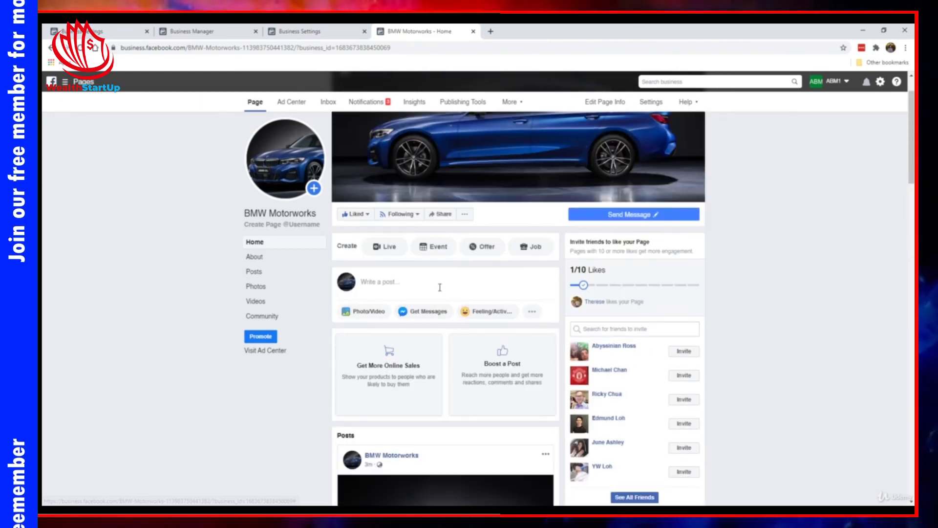
- Start a new Page post and view the Schedule option, closing it unscheduled
{"action": "left_click", "coordinate": [440, 288]}
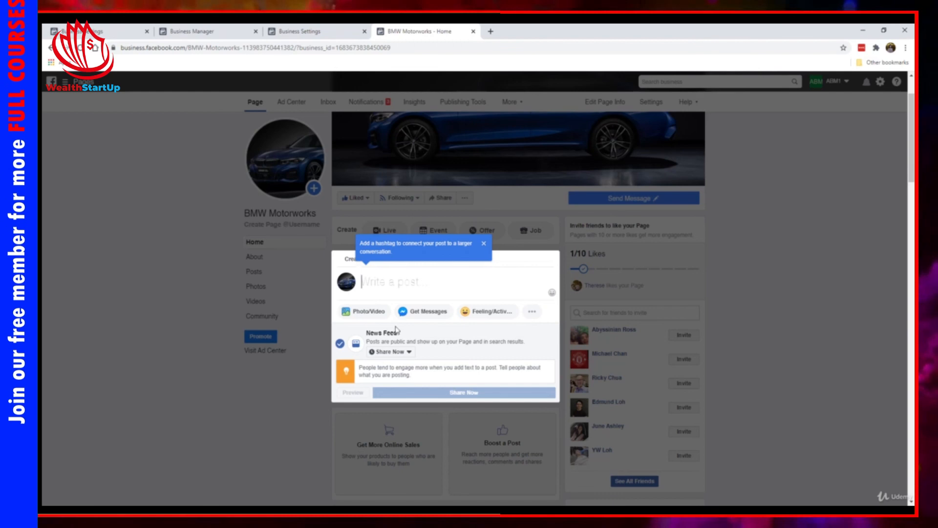
{"action": "left_click", "coordinate": [404, 353]}
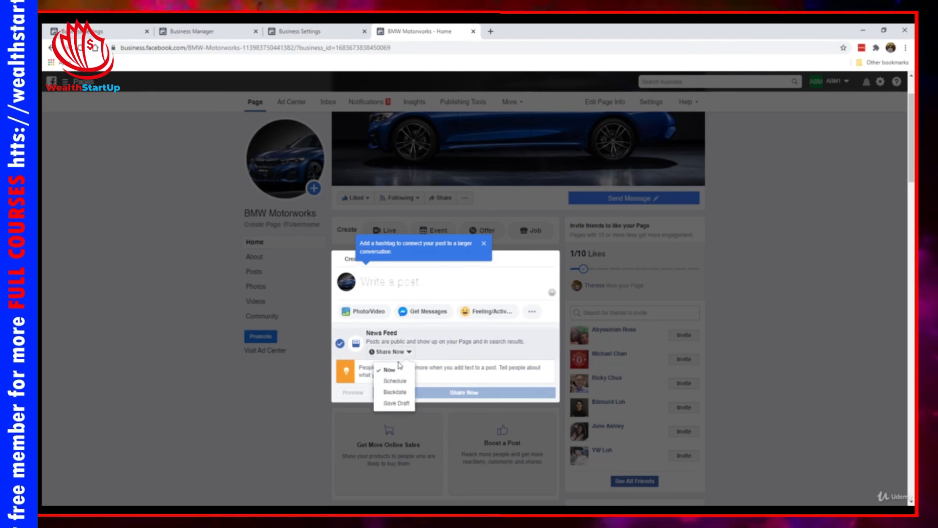
{"action": "left_click", "coordinate": [394, 381]}
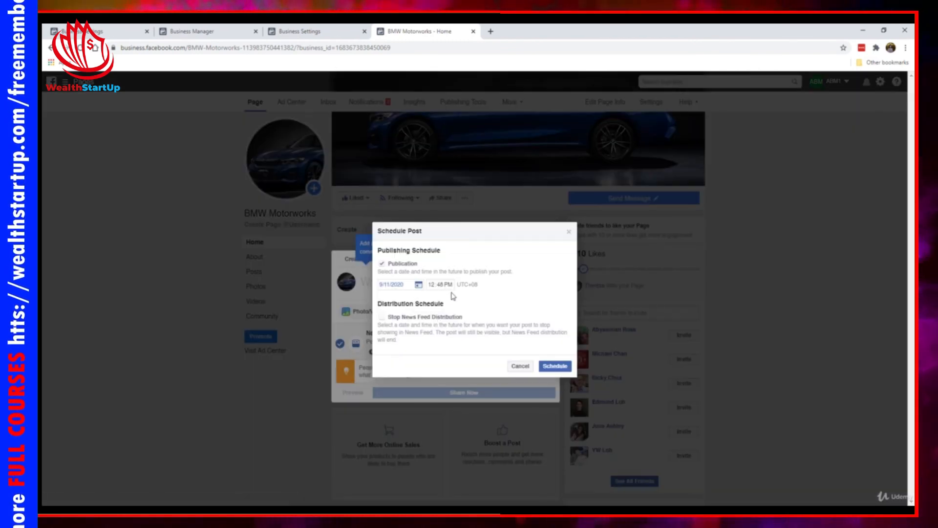
{"action": "left_click", "coordinate": [570, 233]}
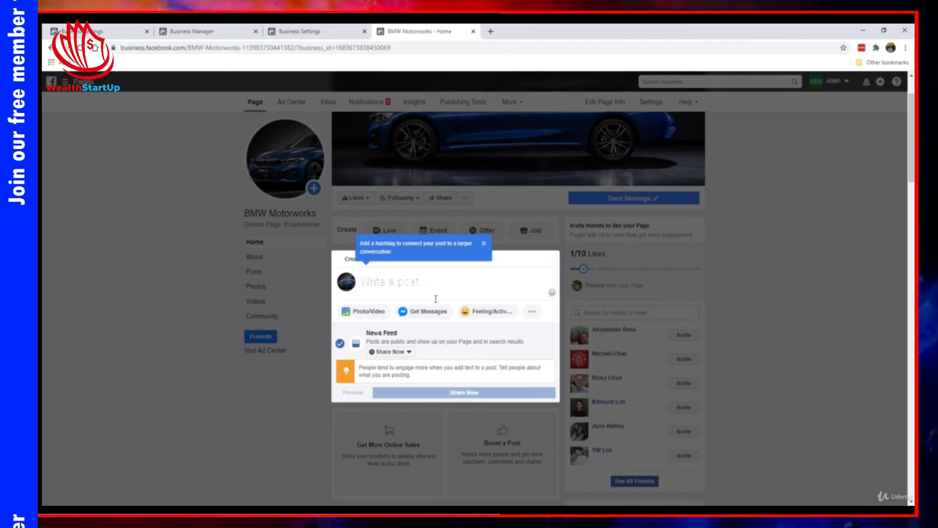
- Close the post composer without publishing and dismiss the hashtag tip
{"action": "left_click", "coordinate": [191, 330]}
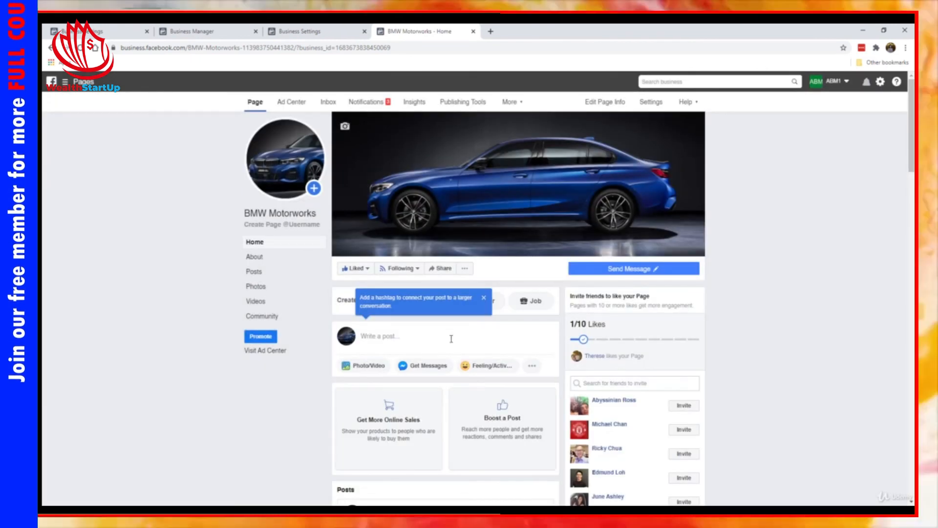
{"action": "scroll", "coordinate": [452, 345], "scroll_direction": "down", "scroll_amount": 3}
{"action": "scroll", "coordinate": [451, 345], "scroll_direction": "down", "scroll_amount": 3}
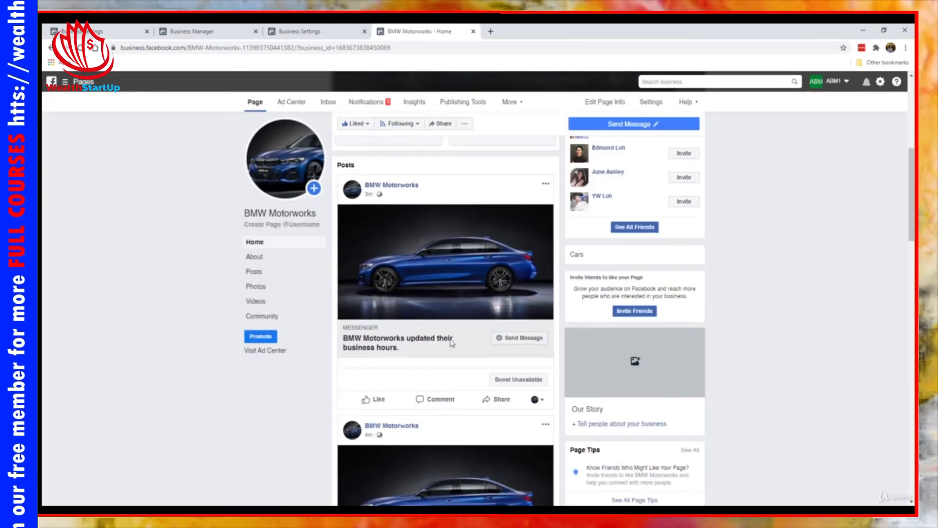
{"action": "scroll", "coordinate": [445, 244], "scroll_direction": "up", "scroll_amount": 6}
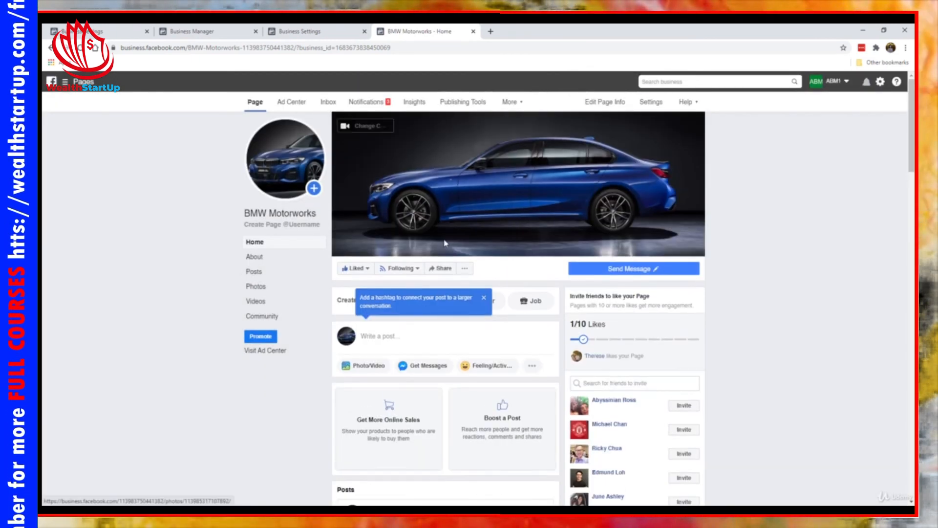
{"action": "left_click", "coordinate": [485, 298]}
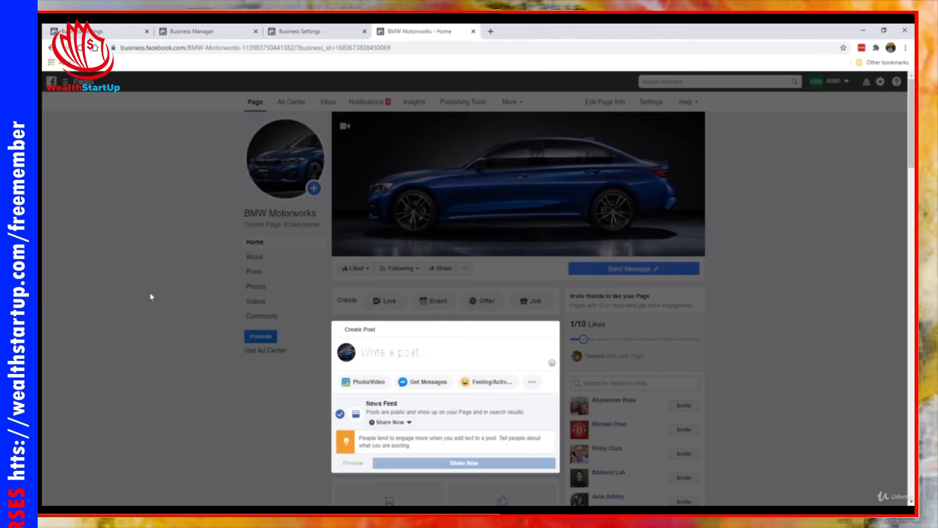
{"action": "left_click", "coordinate": [151, 296]}
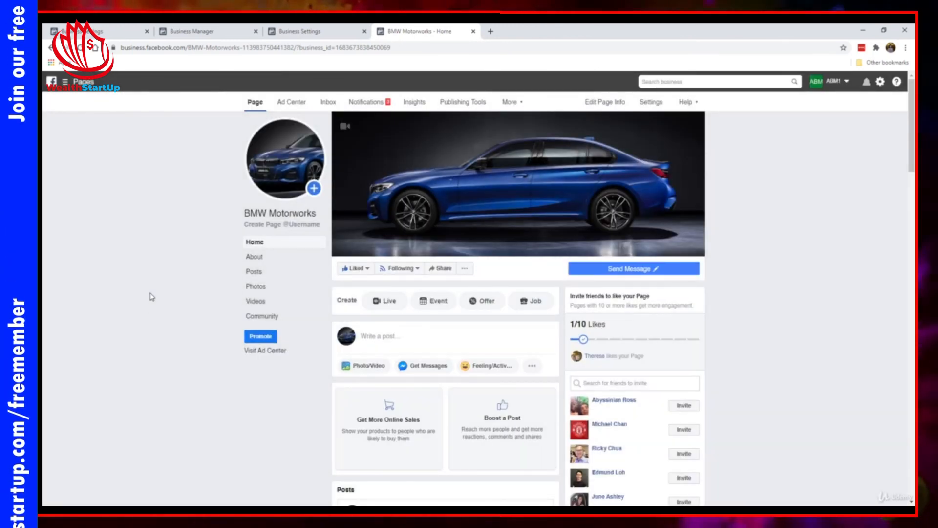